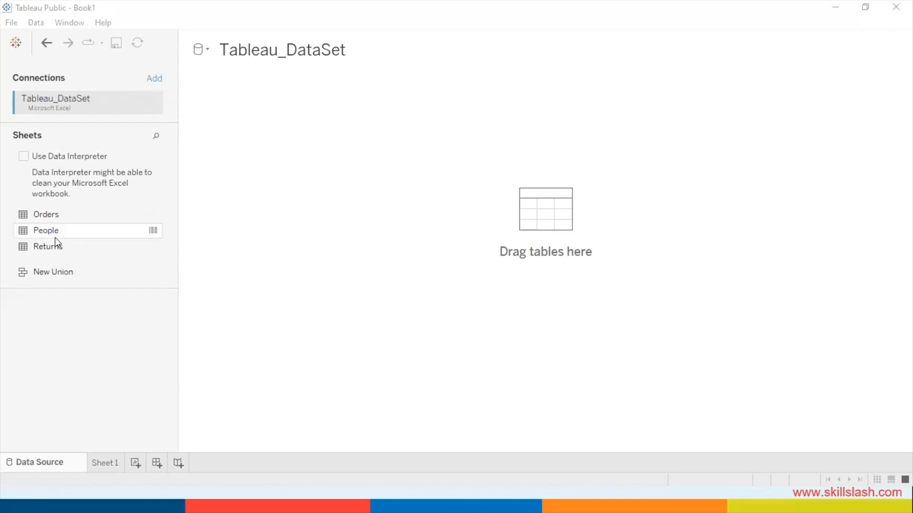
Add the Orders sheet to the data source canvas.
left_click(55, 214)
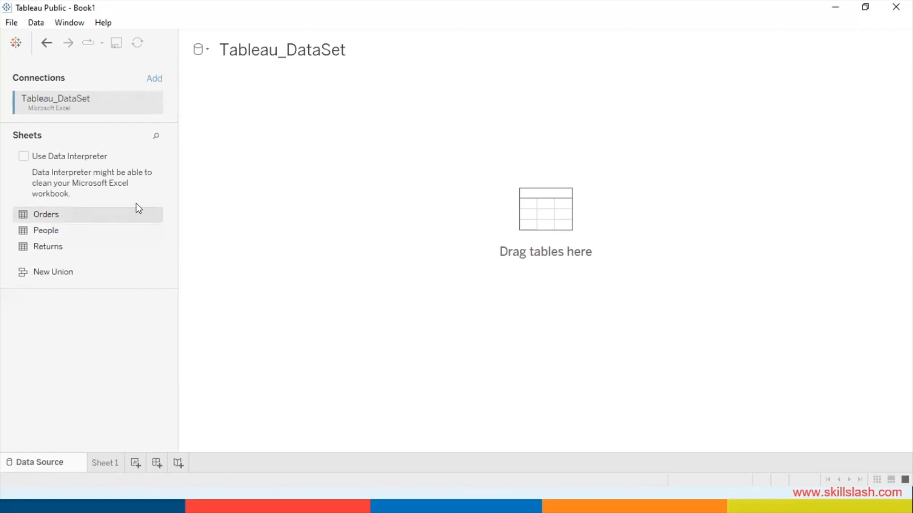
left_click_drag(86, 216, 495, 205)
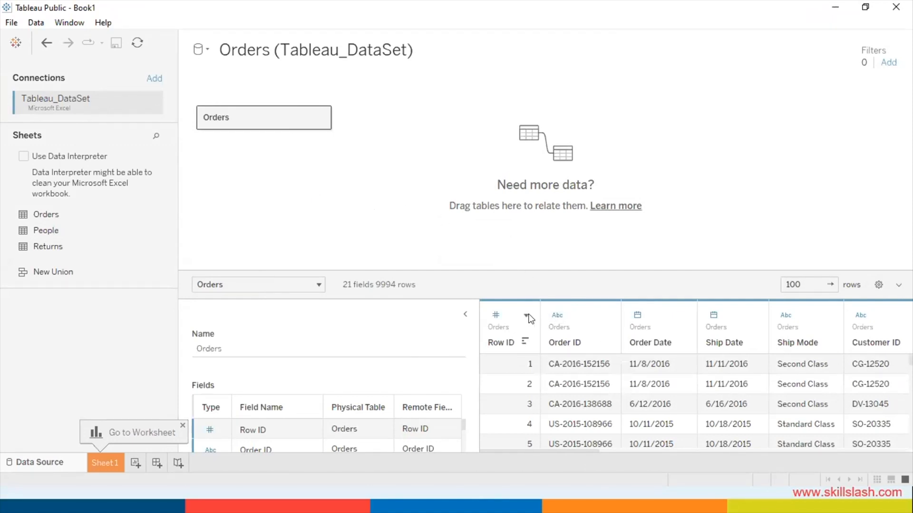
Examine the column options available for the Row ID and Order Date fields in the Orders data preview.
left_click(525, 315)
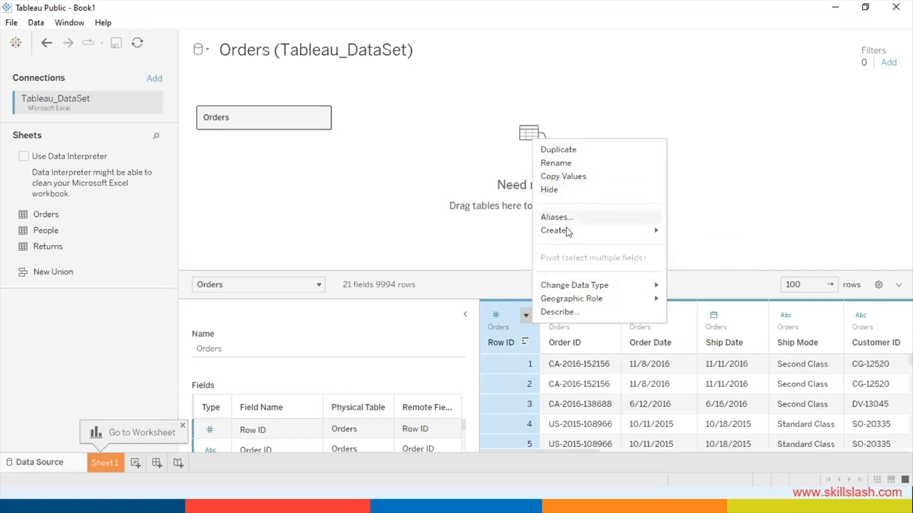
mouse_move(573, 298)
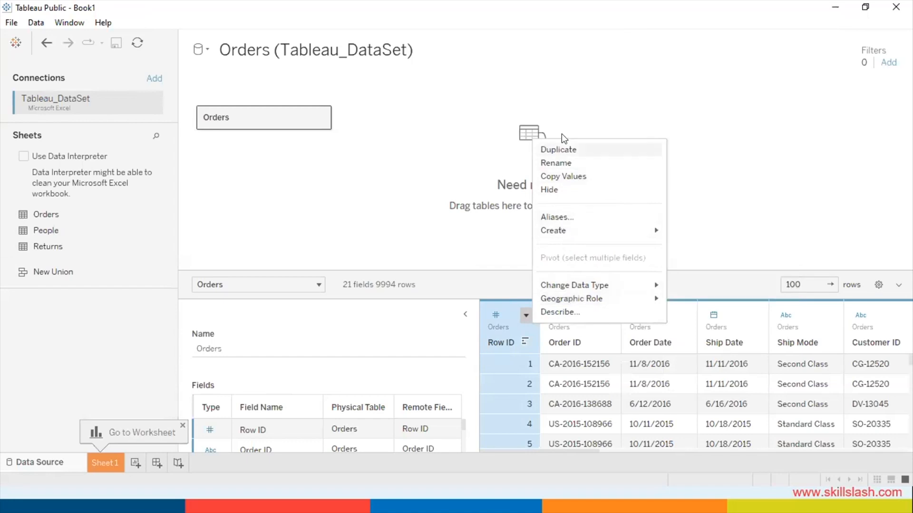
left_click(474, 138)
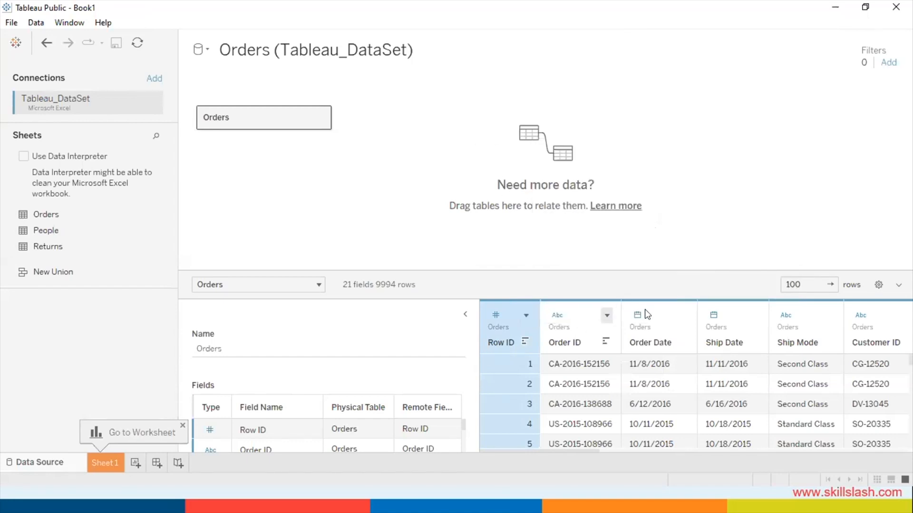
left_click(683, 315)
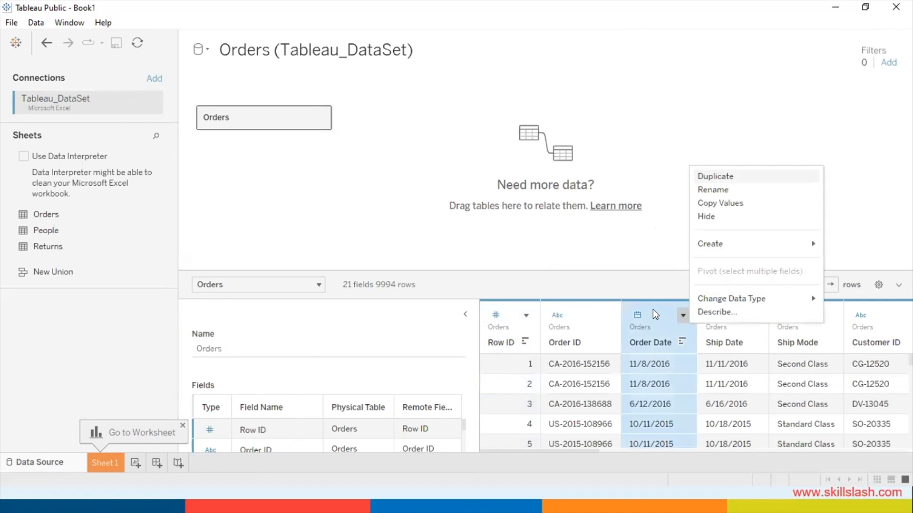
left_click(616, 229)
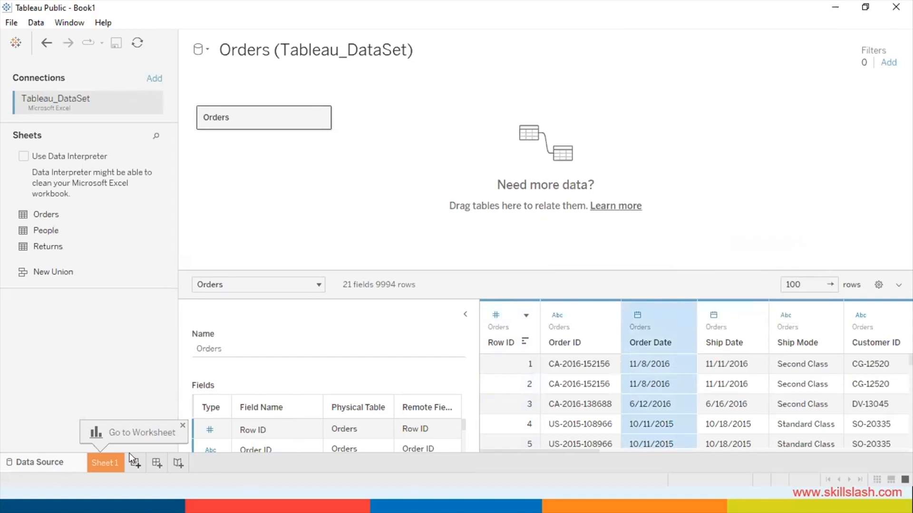
Dismiss the worksheet hint and open Sheet 1, returning to Tableau from the slide show.
left_click(182, 423)
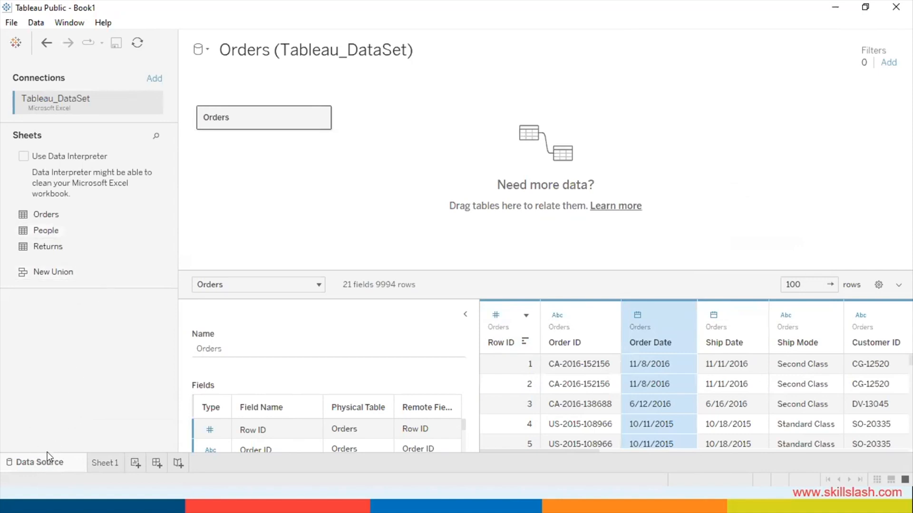
left_click(107, 462)
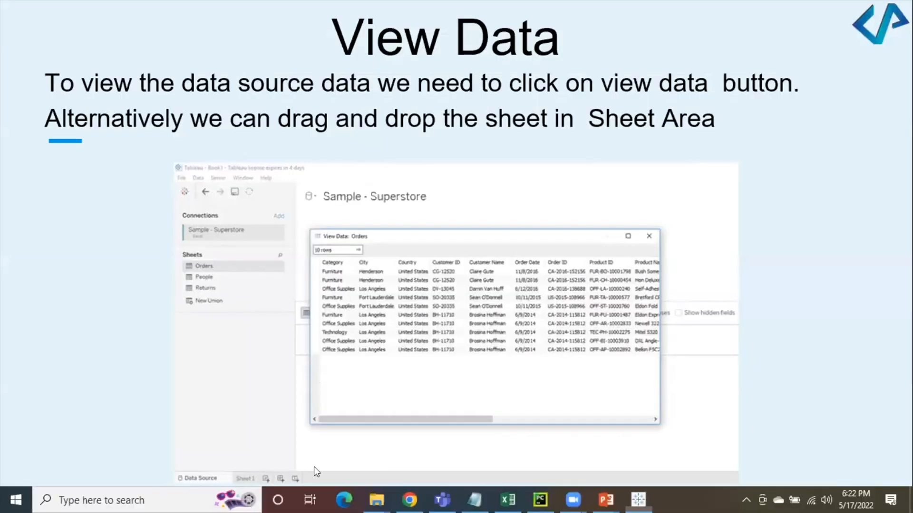
left_click(600, 489)
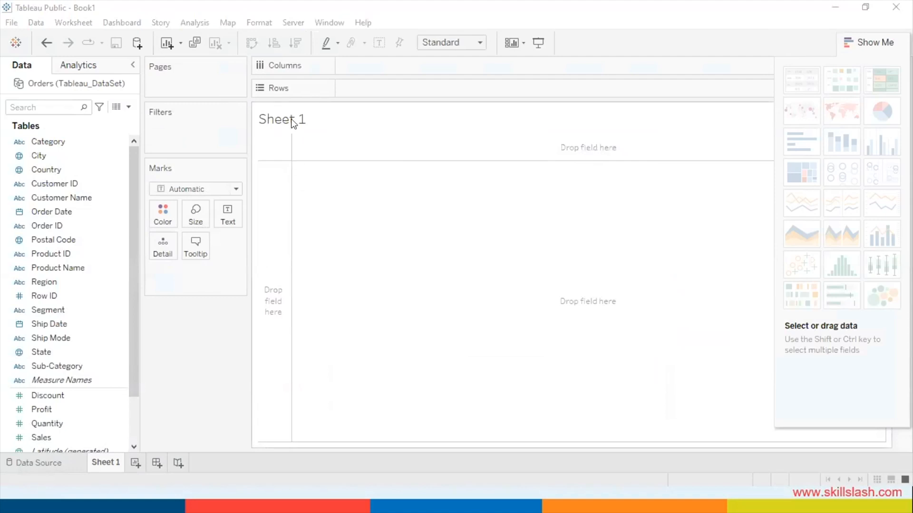
Build a bar chart on Sheet 1 with Segment on Columns and the sum of Sales on Rows.
left_click(81, 311)
left_click_drag(67, 309, 379, 69)
left_click(82, 342)
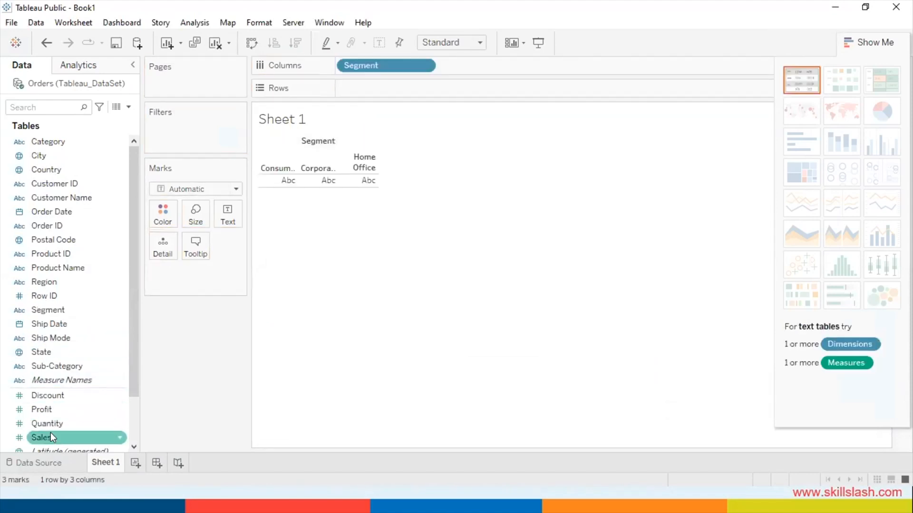
left_click_drag(50, 432, 353, 85)
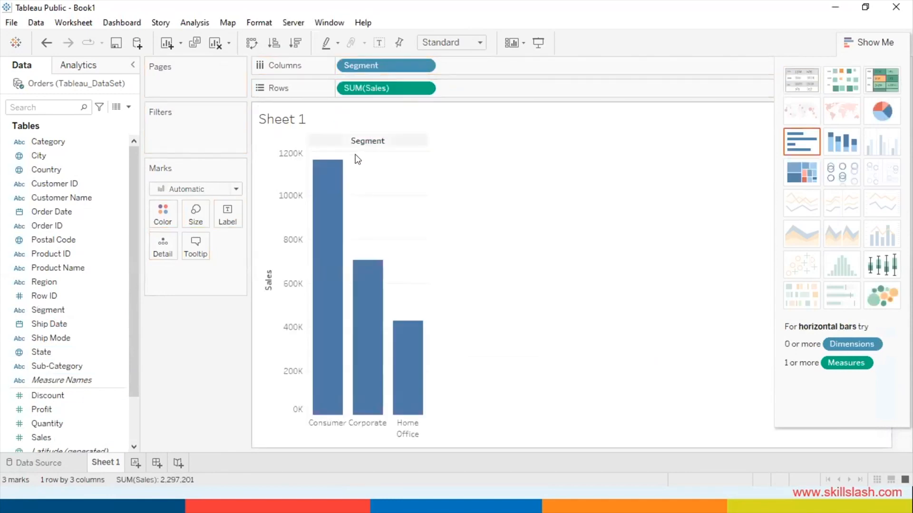
Inspect the sales details of the Consumer, Corporate and Home Office bars, individually and as a multiple selection.
mouse_move(358, 342)
mouse_move(332, 396)
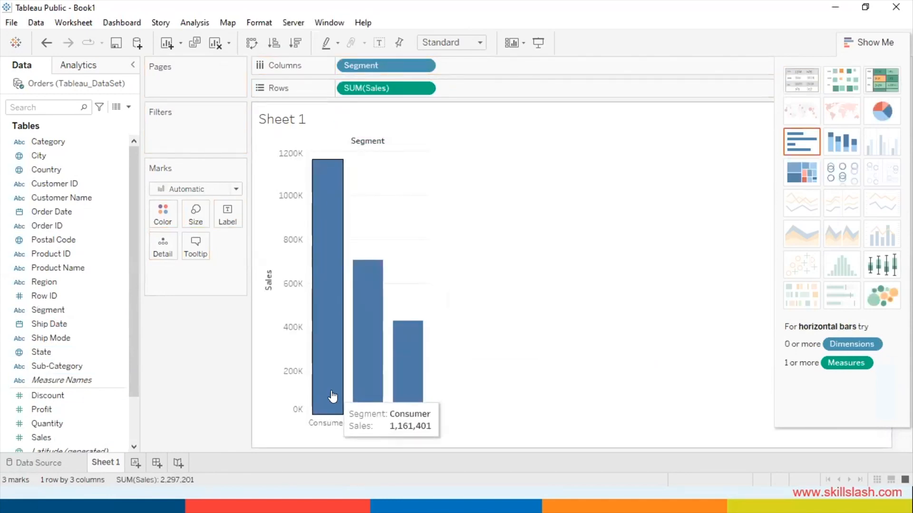
left_click(332, 396)
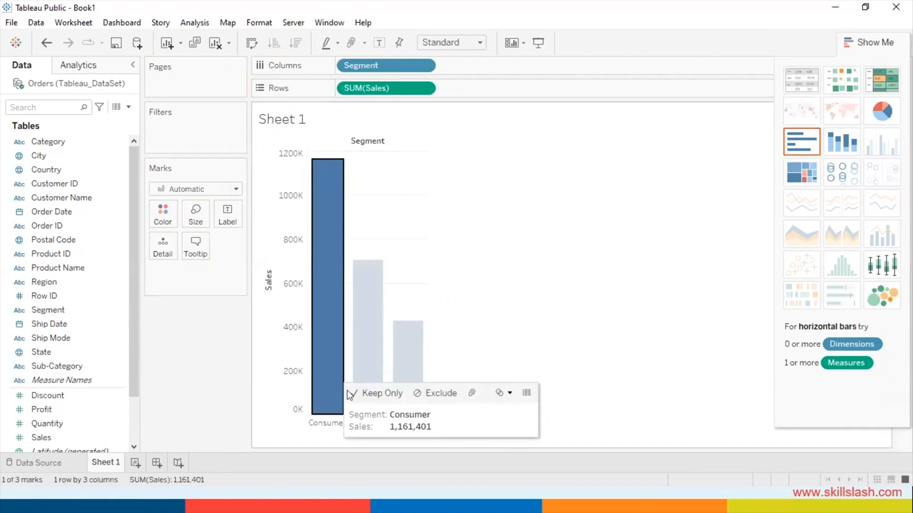
left_click(364, 365)
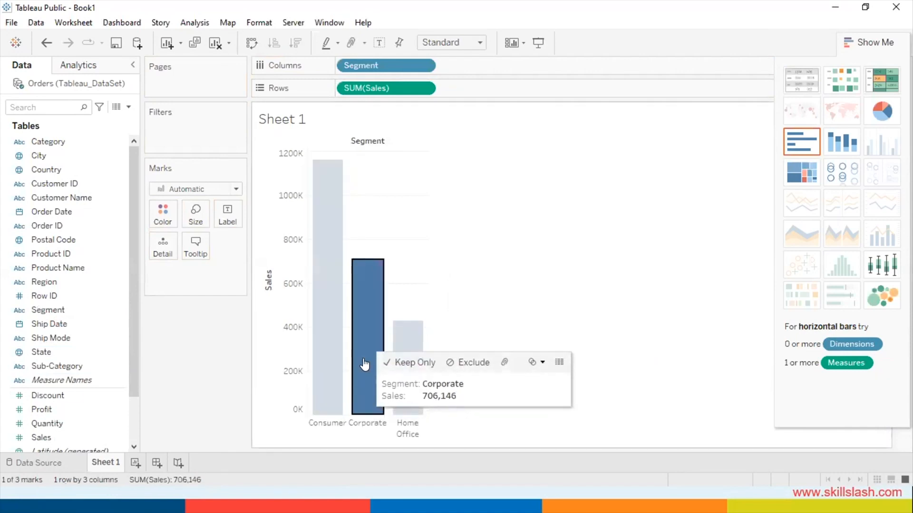
mouse_move(397, 341)
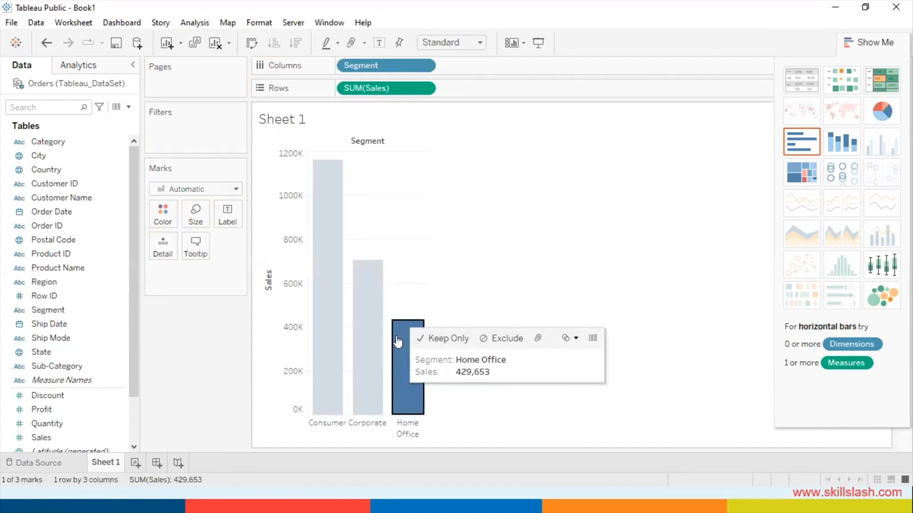
left_click(336, 327)
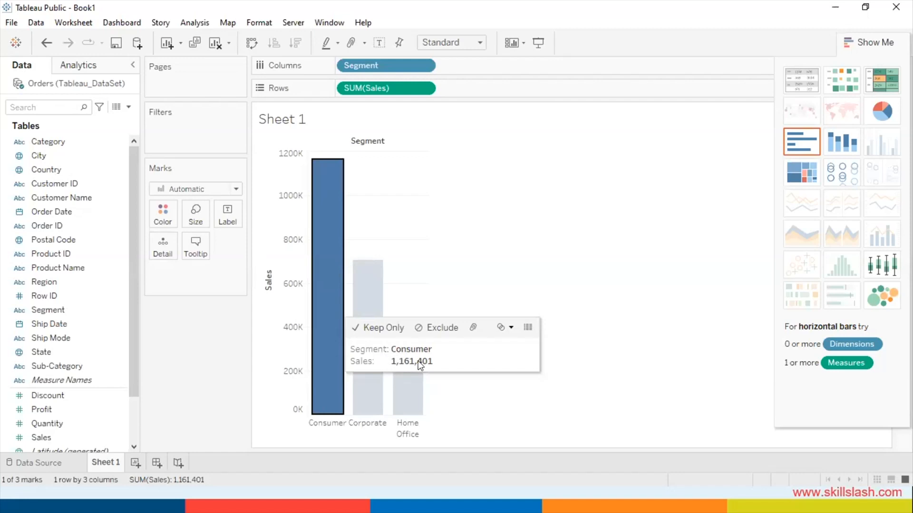
left_click(358, 396)
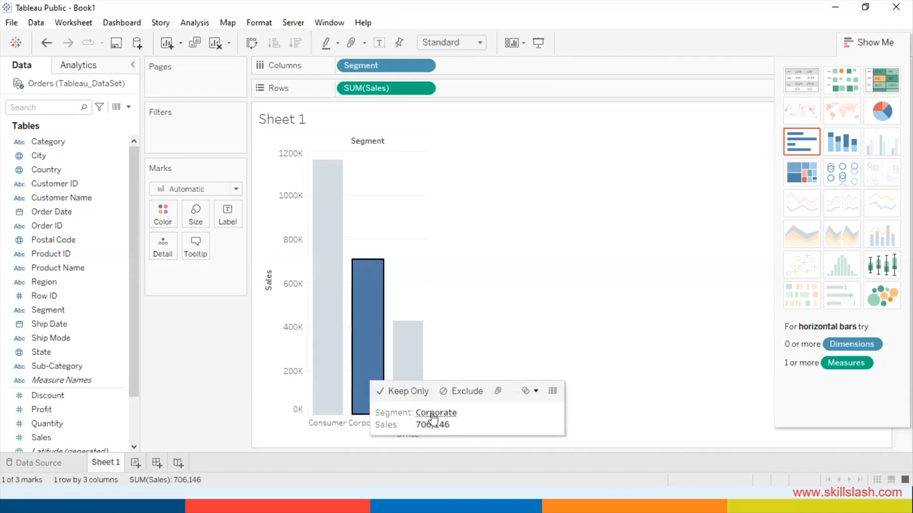
left_click(400, 360)
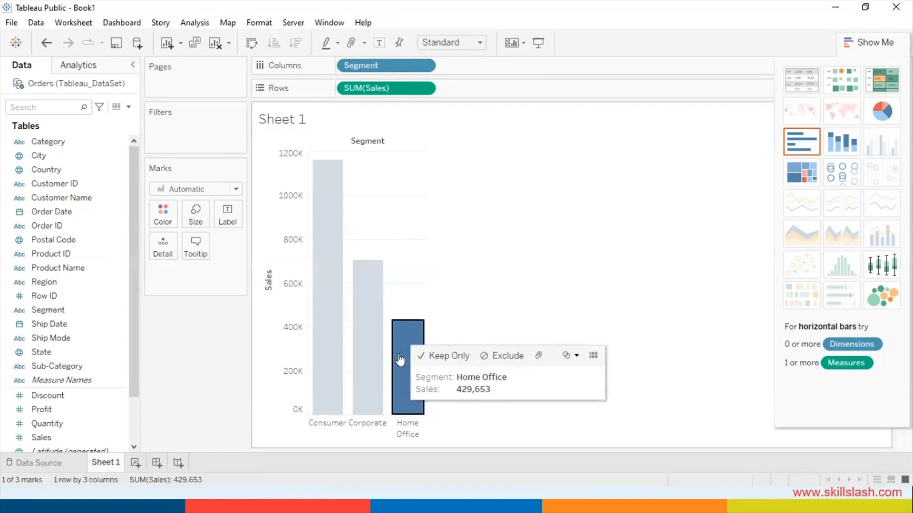
left_click(373, 339)
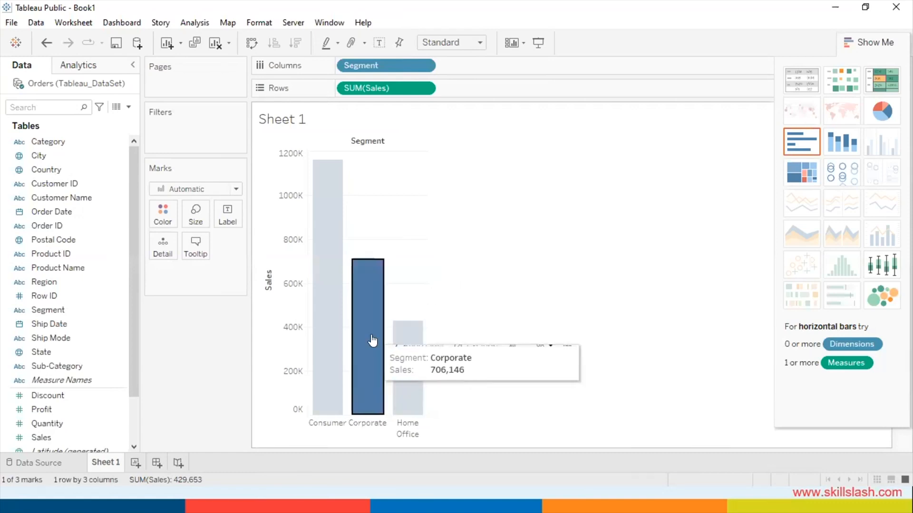
left_click(338, 340)
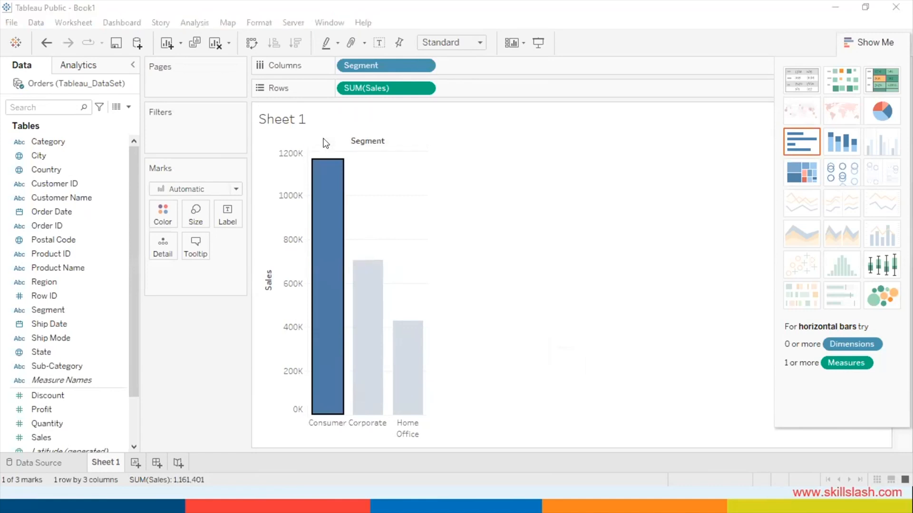
left_click(358, 280, "ctrl")
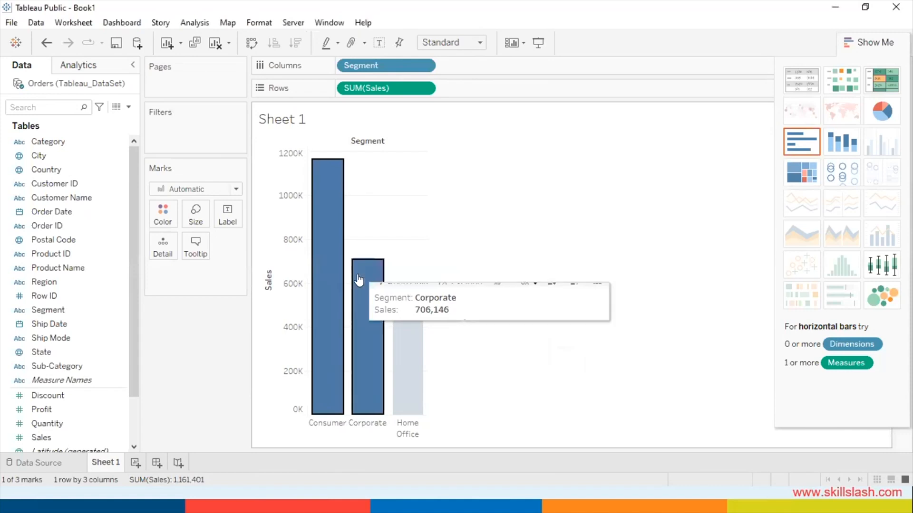
left_click(405, 335, "ctrl")
left_click(406, 333)
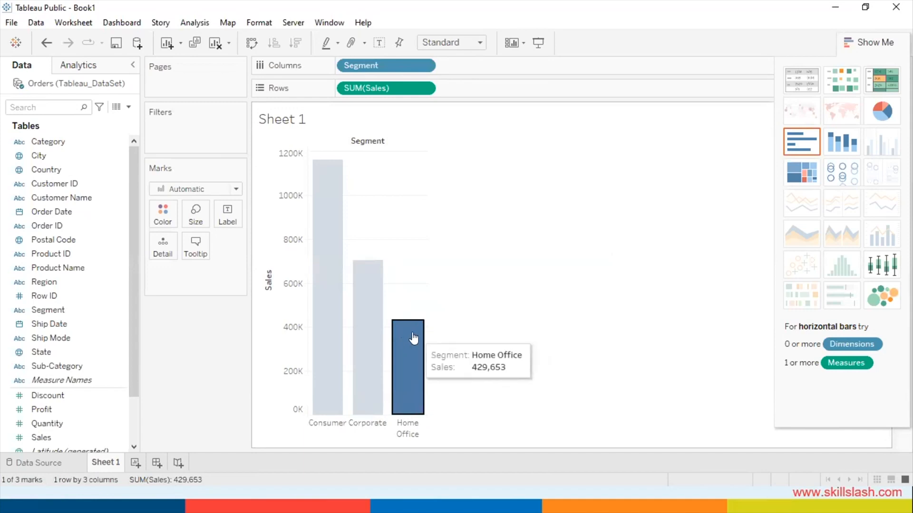
Exclude the Corporate segment from the sales bar chart.
left_click(363, 316)
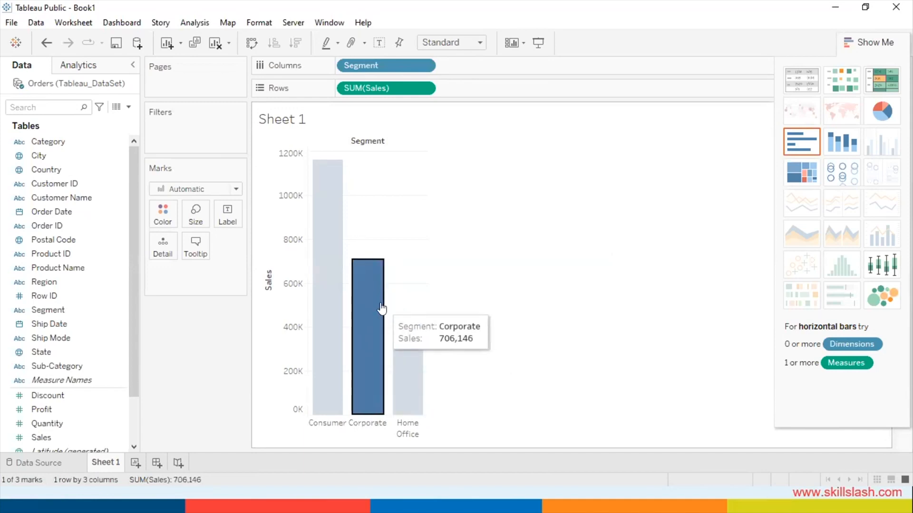
right_click(381, 309)
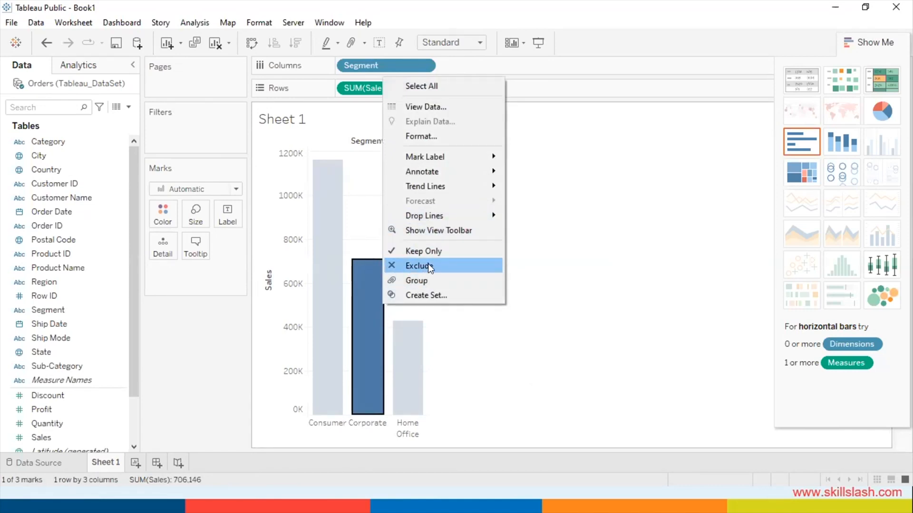
left_click(428, 263)
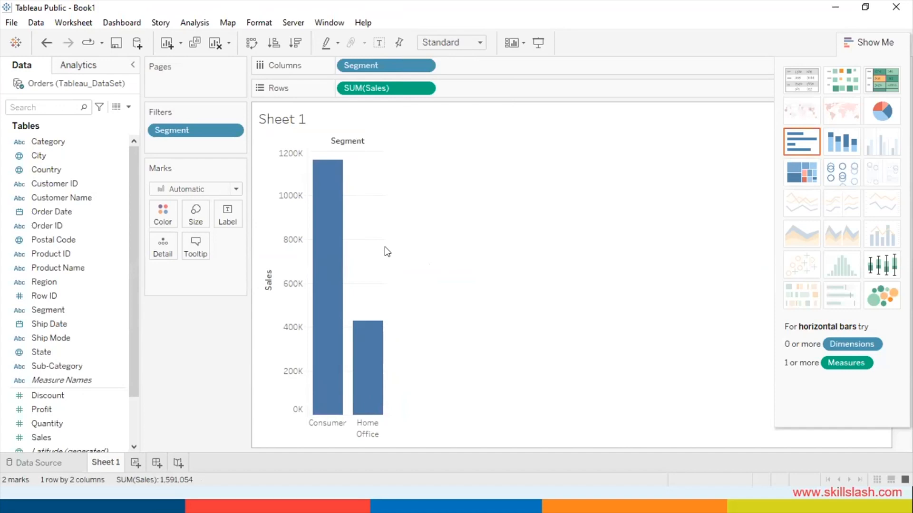
Switch to the PowerPoint slide show and go through the View Data and Column Formatting slides to the assignment slide.
key("alt+Tab")
key("alt+Tab")
key("alt+Tab")
key("alt+Tab")
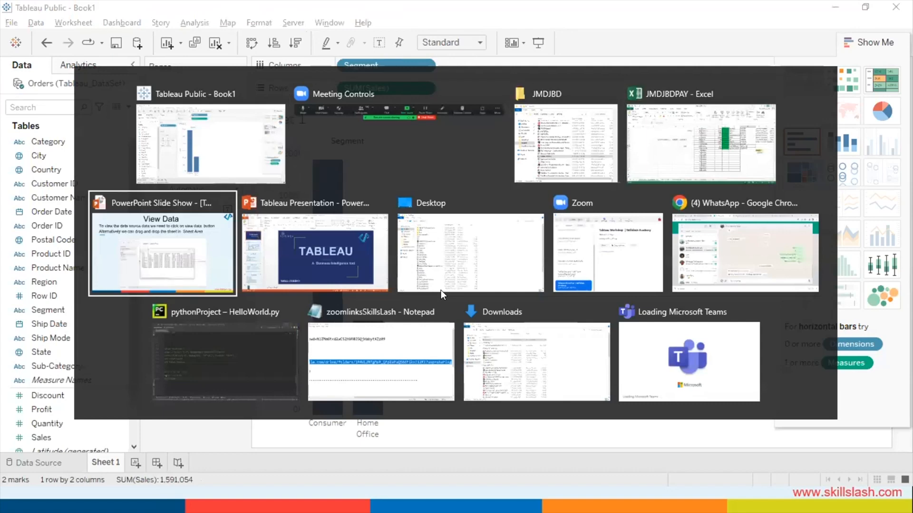
key("Right")
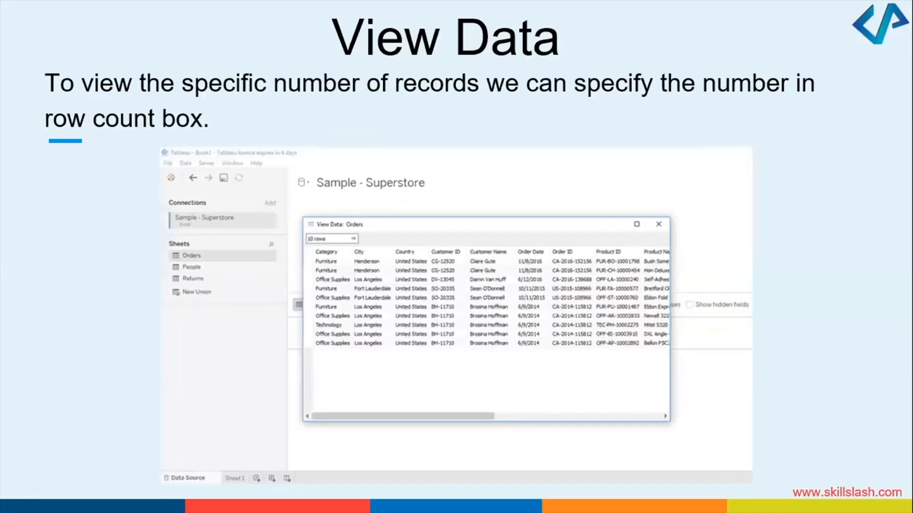
key("Right")
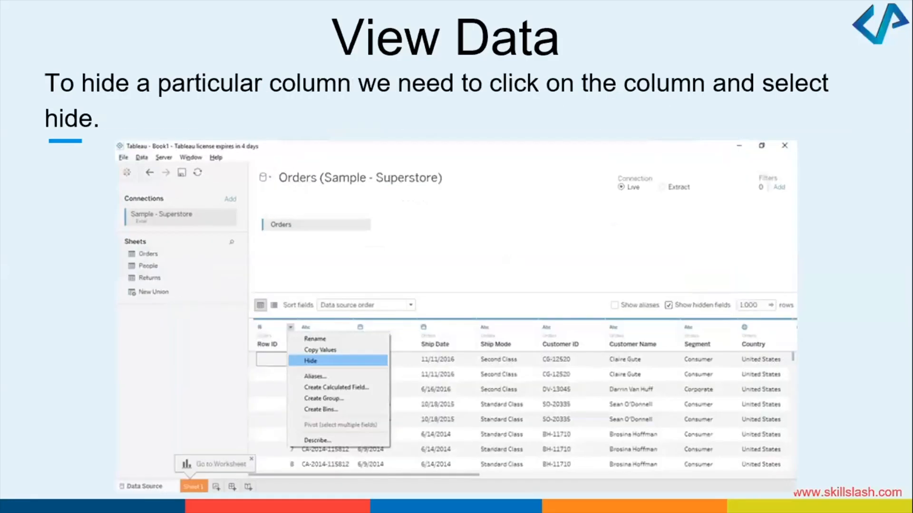
key("Right")
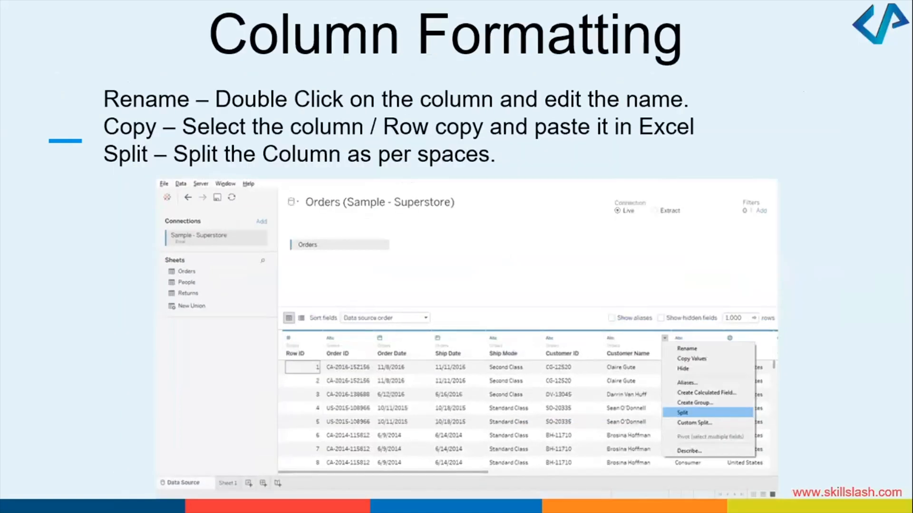
key("Right")
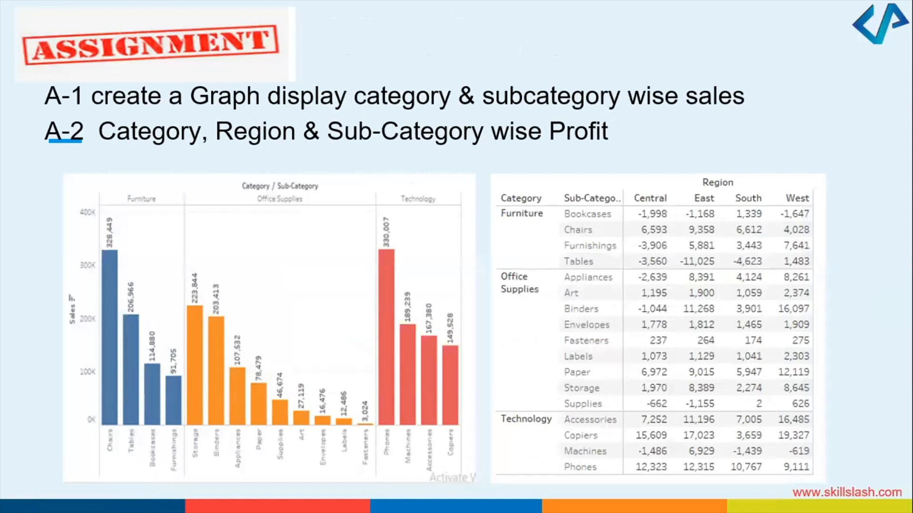
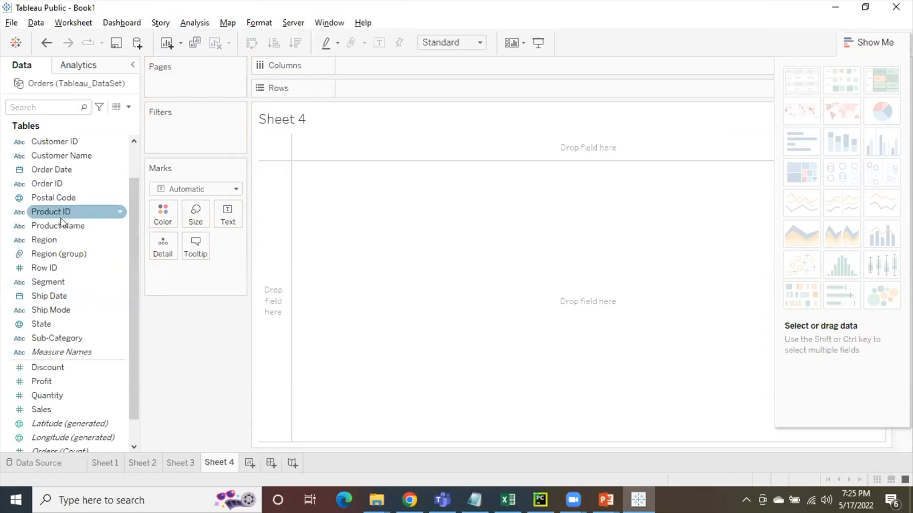
Place Segment on Pages and add Sales to the view on Sheet 4.
left_click_drag(49, 283, 172, 81)
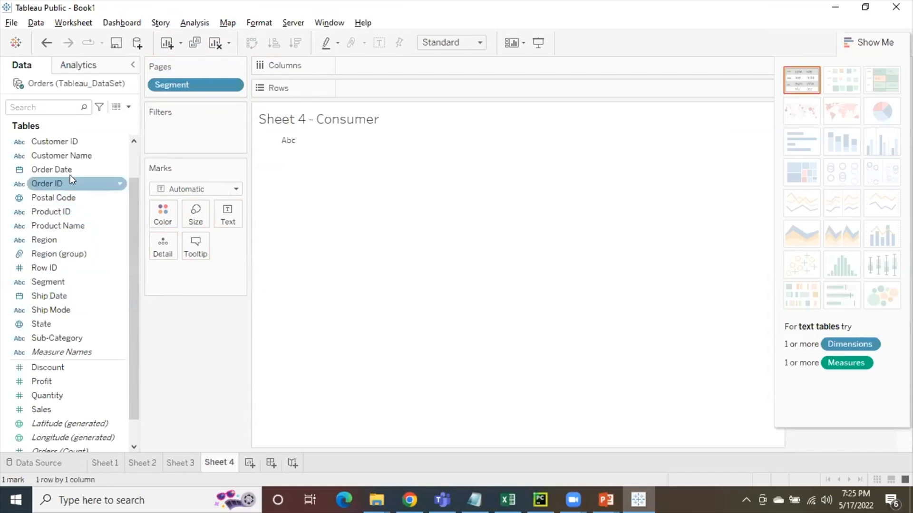
left_click_drag(46, 411, 391, 202)
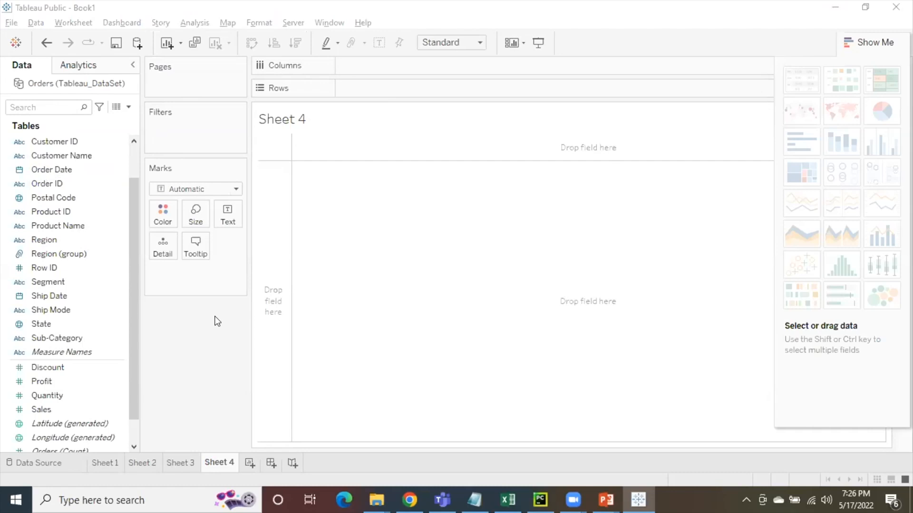
left_click(47, 226)
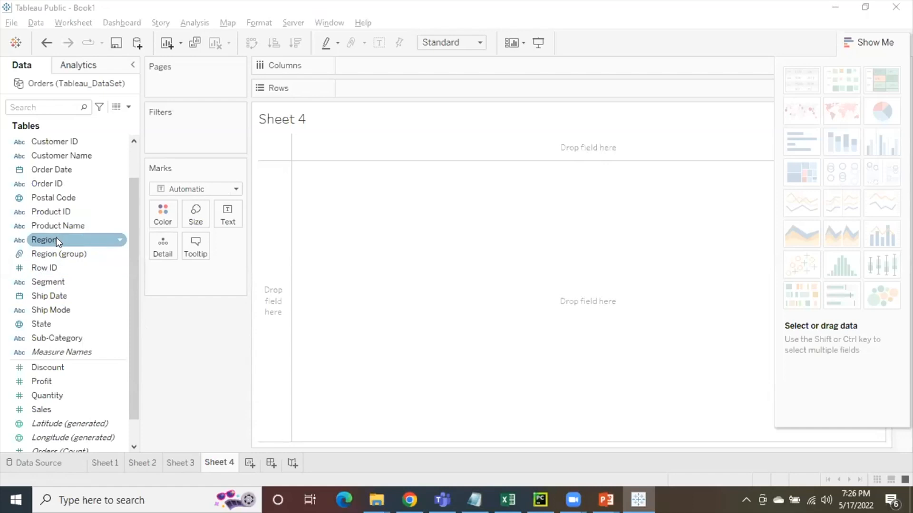
Add Region and Sub-Category as detail fields on the Marks card of Sheet 4.
left_click_drag(56, 237, 175, 282)
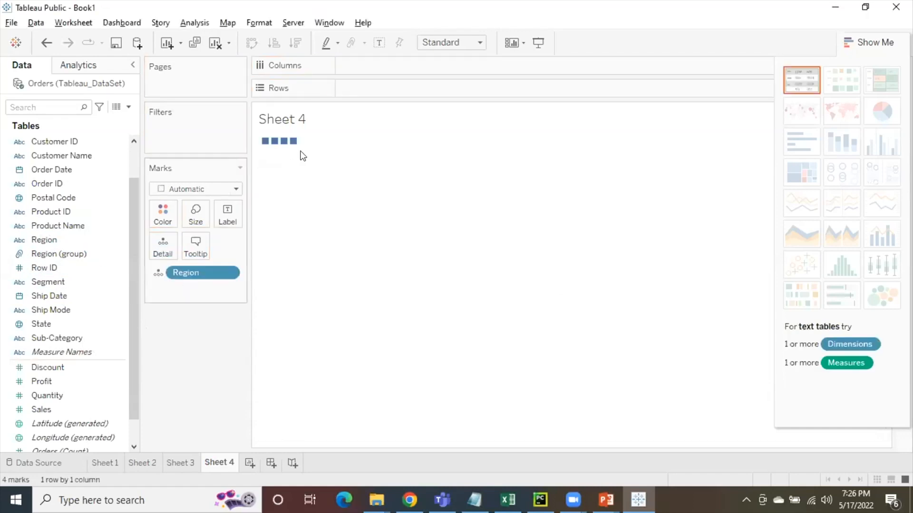
mouse_move(283, 145)
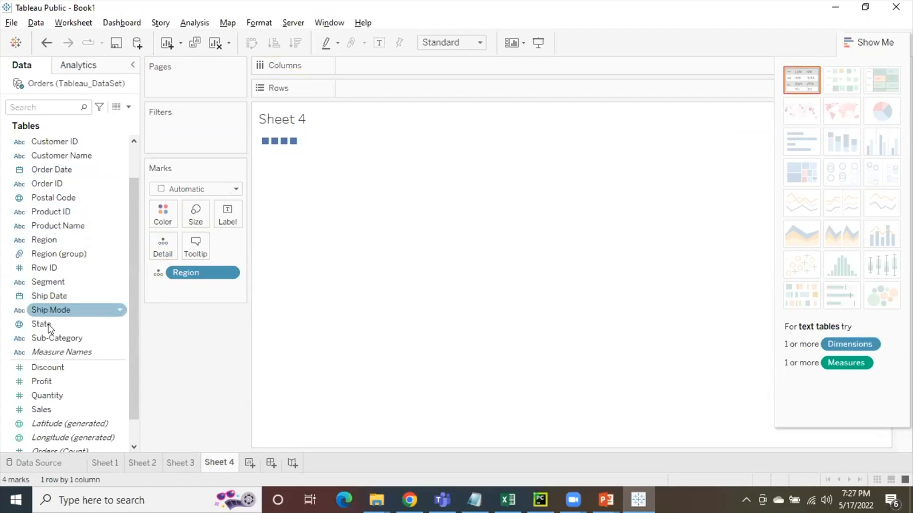
left_click_drag(47, 336, 175, 292)
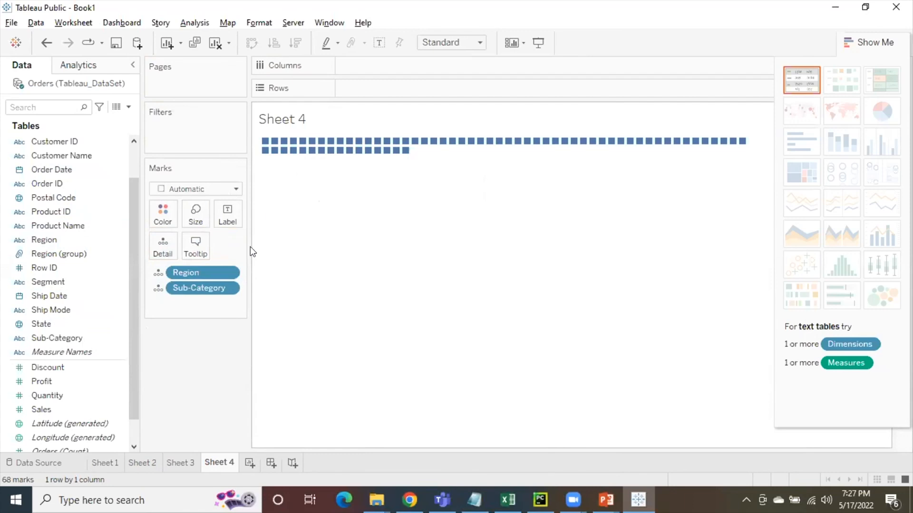
Examine the field options and the available mark properties of the Region field on the Marks card.
left_click(226, 274)
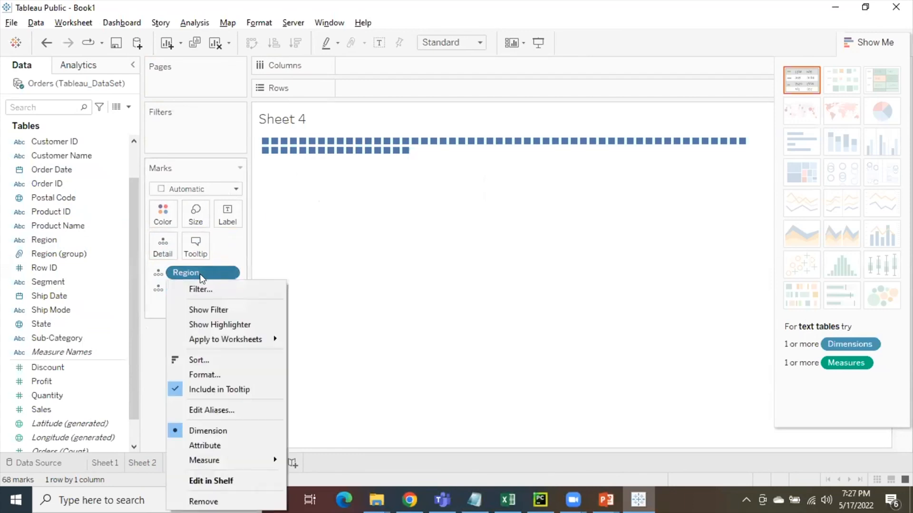
left_click(159, 272)
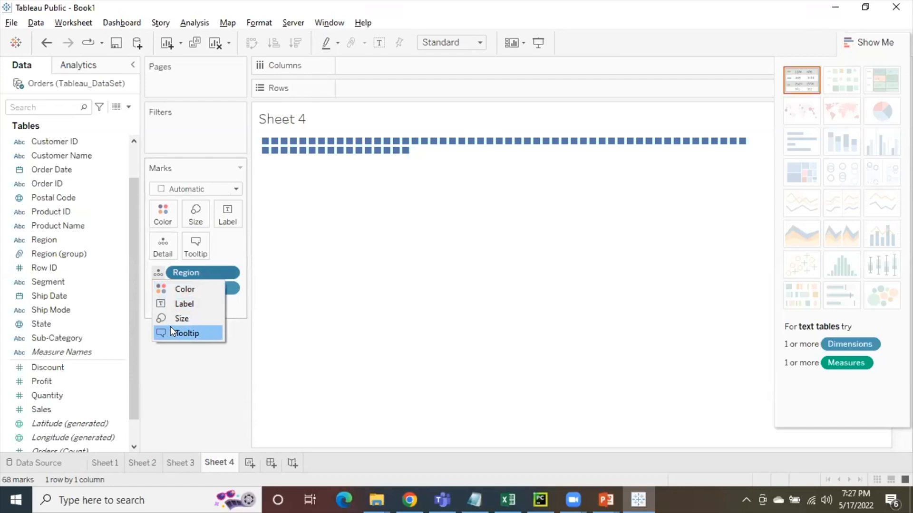
left_click(309, 317)
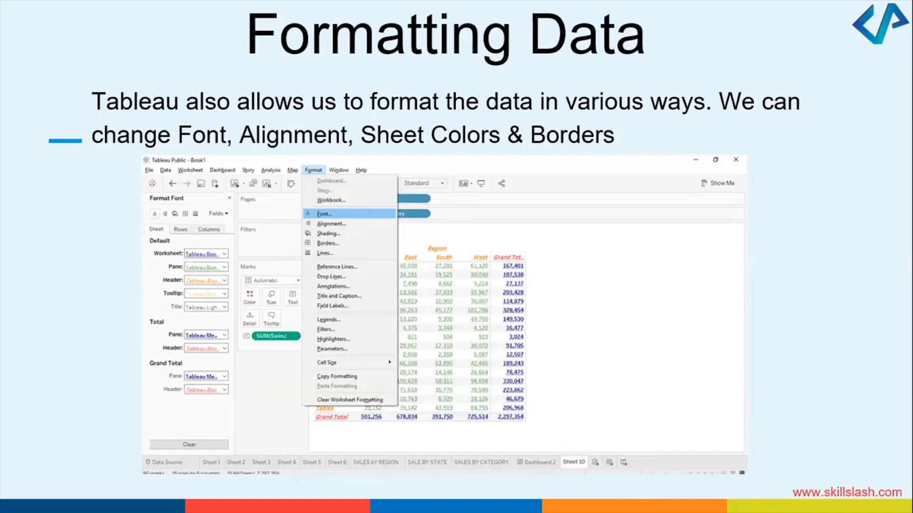
Switch from the Formatting Data slide back to Tableau and review the available formatting commands.
key("alt+Tab")
key("alt+Tab")
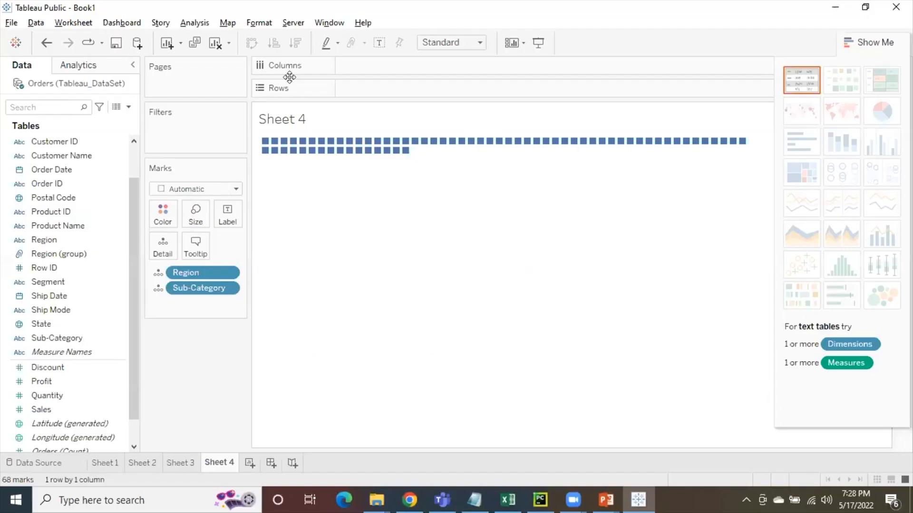
left_click(258, 24)
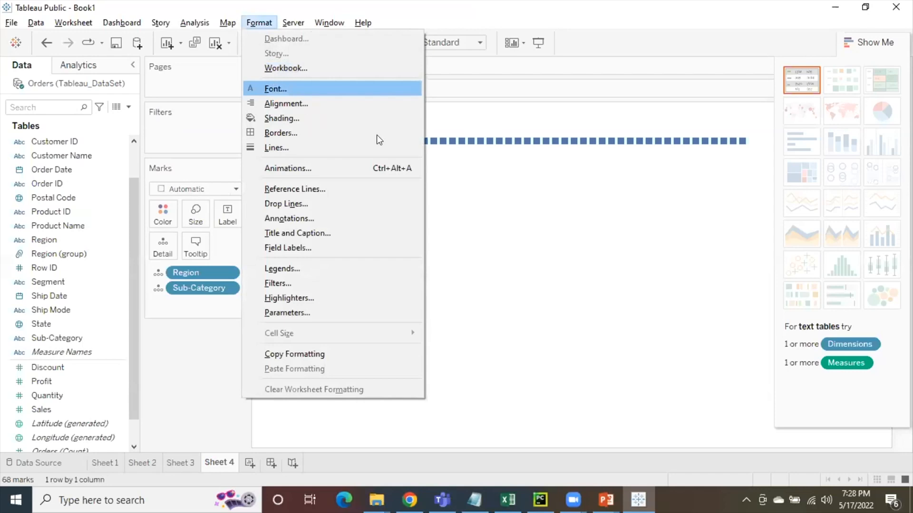
left_click(463, 178)
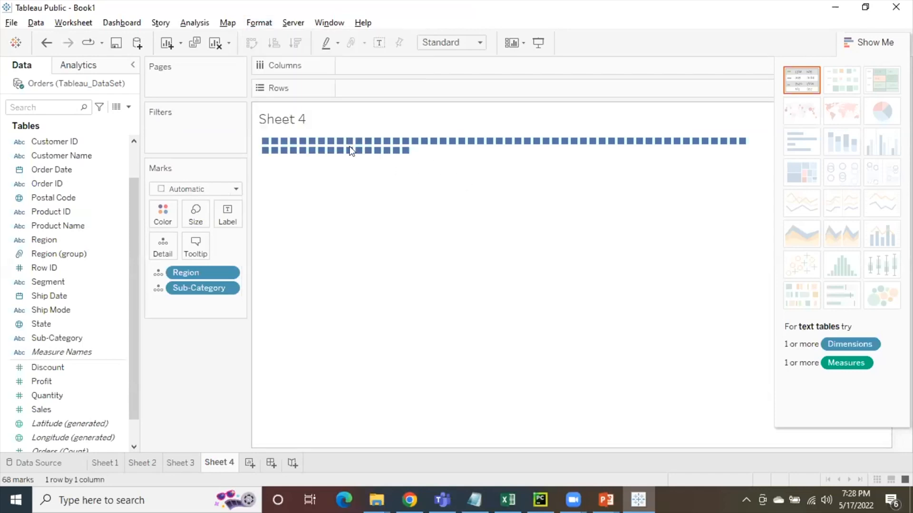
Create a new worksheet and build a bar chart with Sales on Rows and Sub-Category on Columns.
left_click(248, 464)
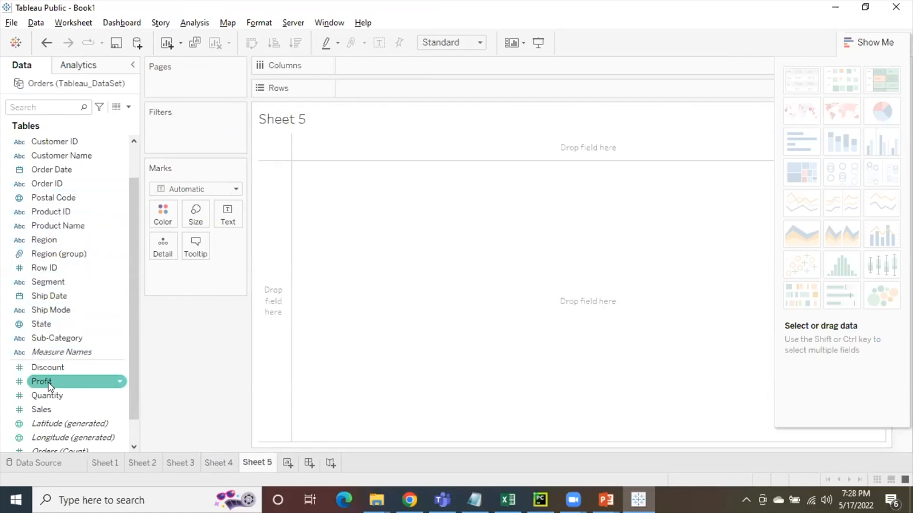
left_click_drag(45, 409, 363, 93)
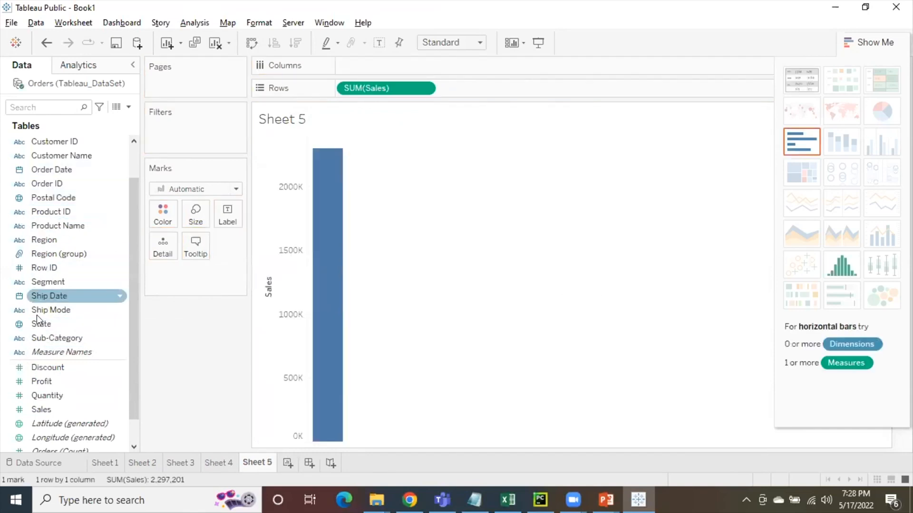
left_click_drag(47, 338, 401, 66)
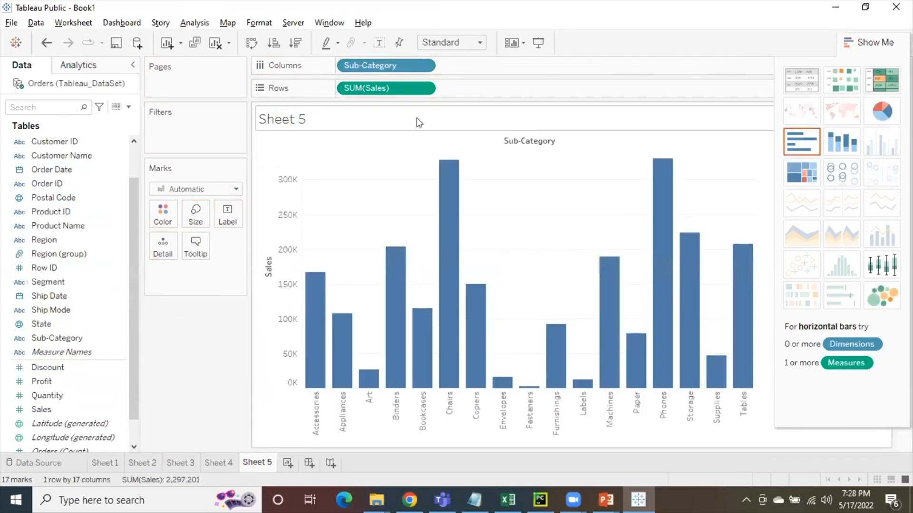
Open the font formatting settings for Sheet 5 and look over the other Format and Analysis commands.
left_click(254, 27)
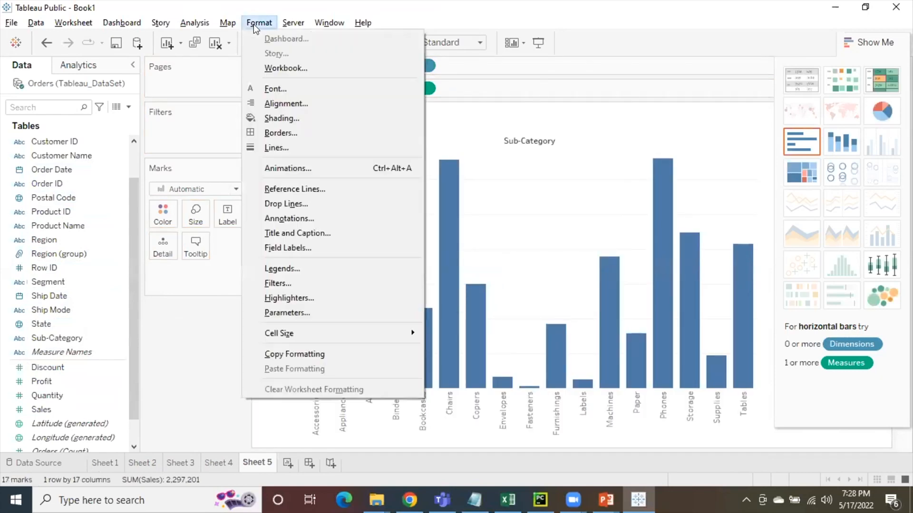
left_click(275, 89)
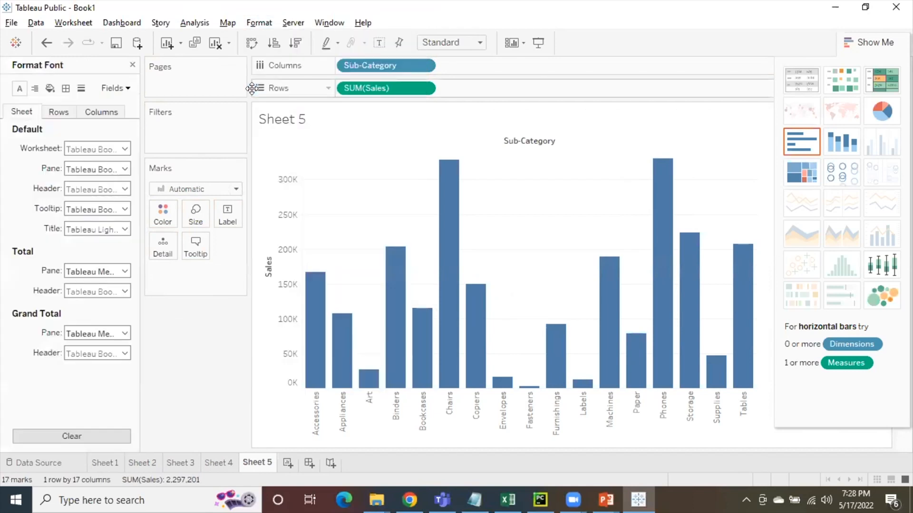
left_click(257, 25)
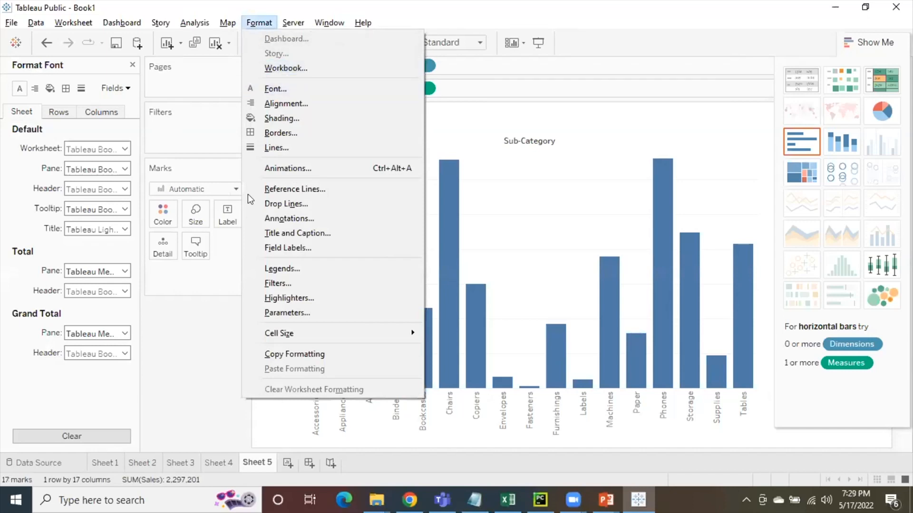
mouse_move(199, 24)
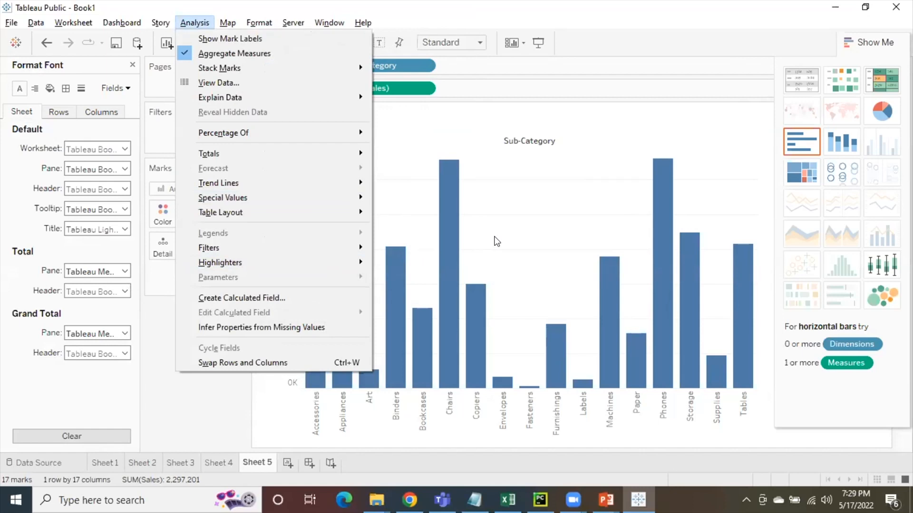
mouse_move(261, 23)
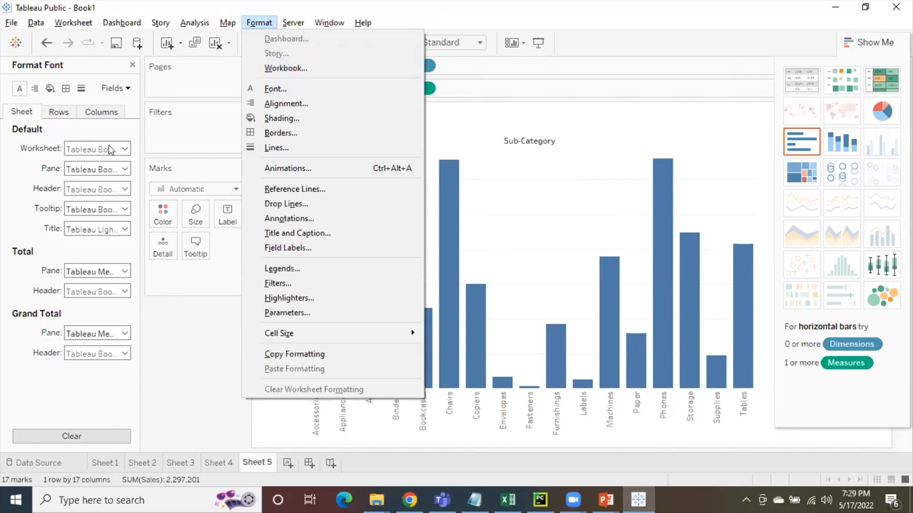
left_click(44, 135)
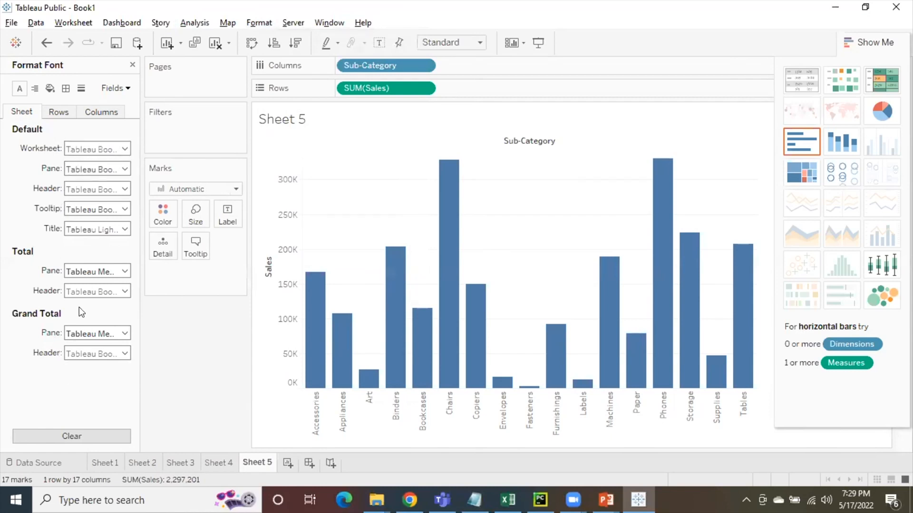
Set the default worksheet font color of the chart to red.
left_click(88, 148)
left_click(109, 206)
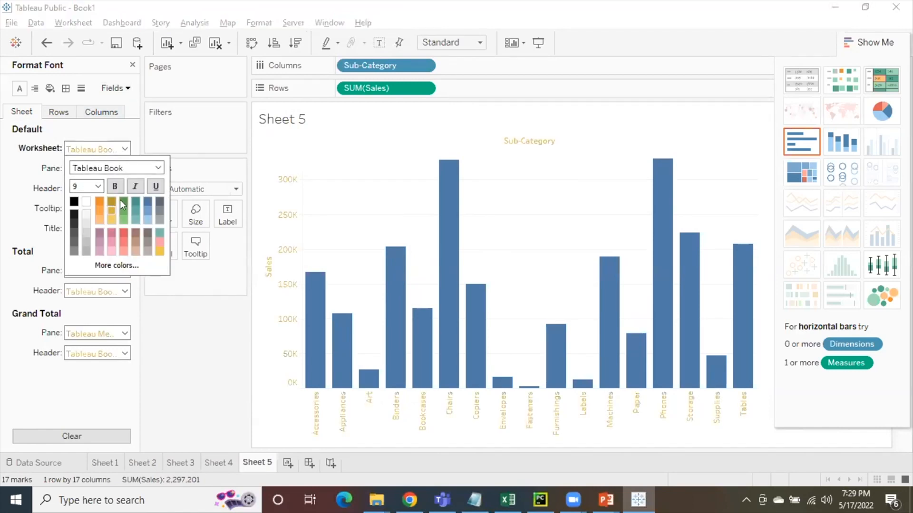
left_click(122, 231)
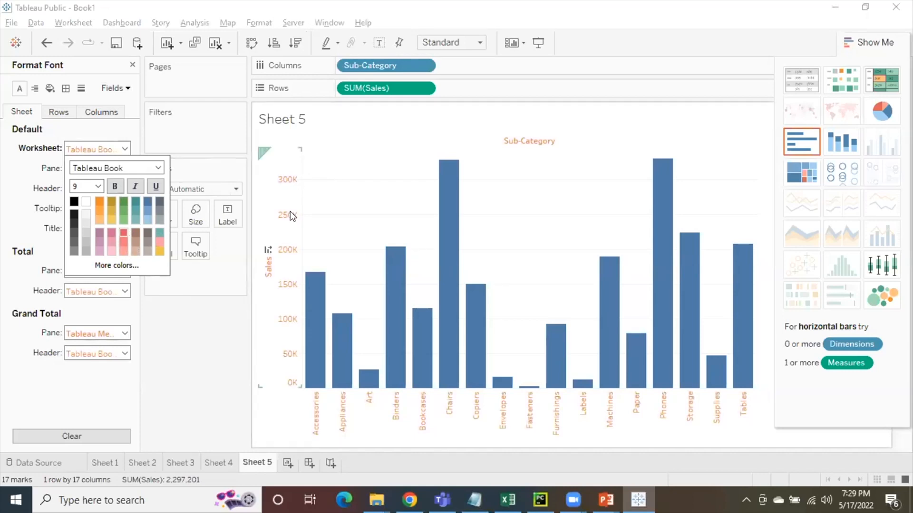
left_click(373, 256)
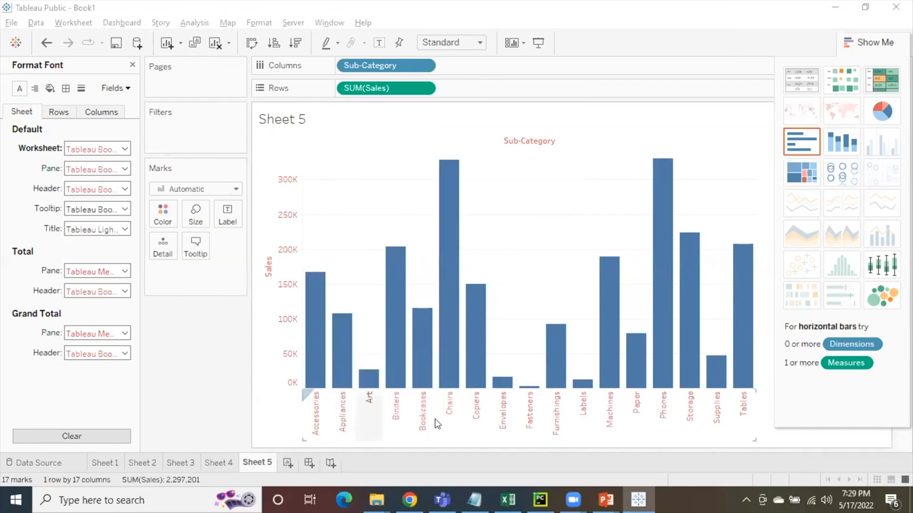
Review the font settings for rows and columns, and return to the sheet-level settings.
left_click(54, 119)
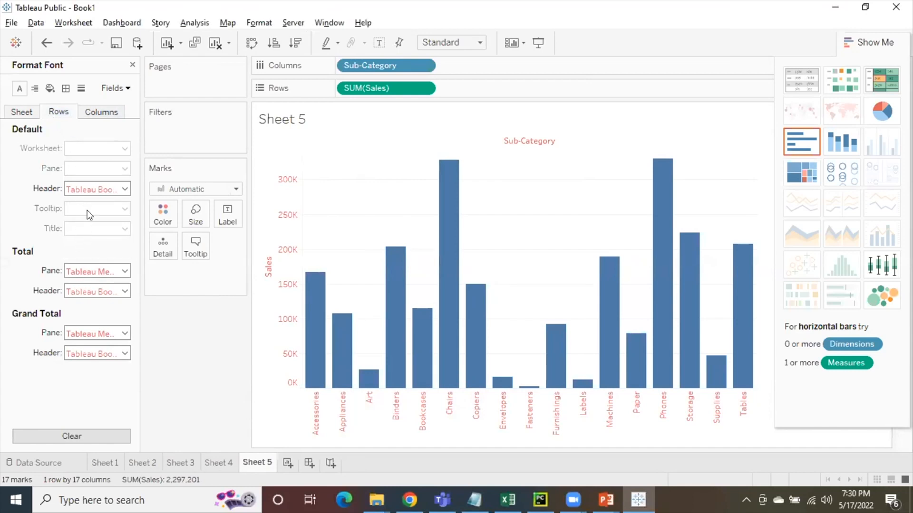
left_click(107, 112)
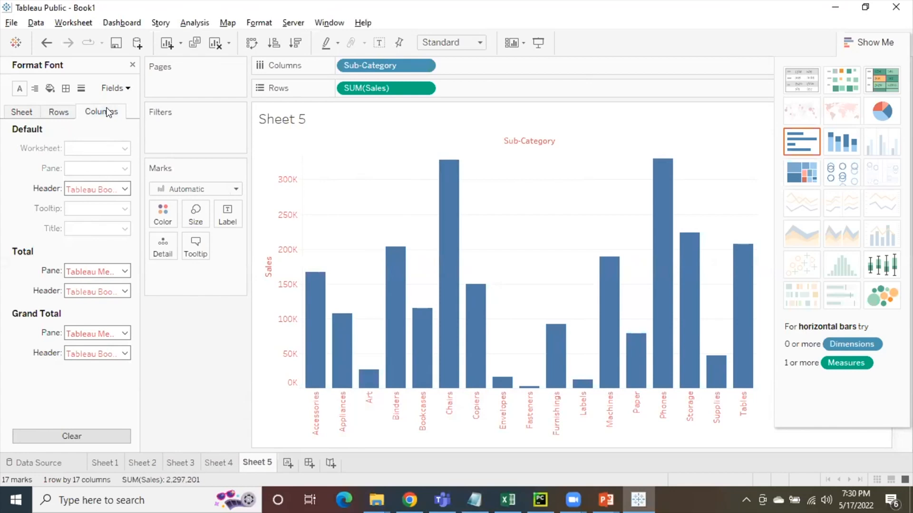
left_click(14, 113)
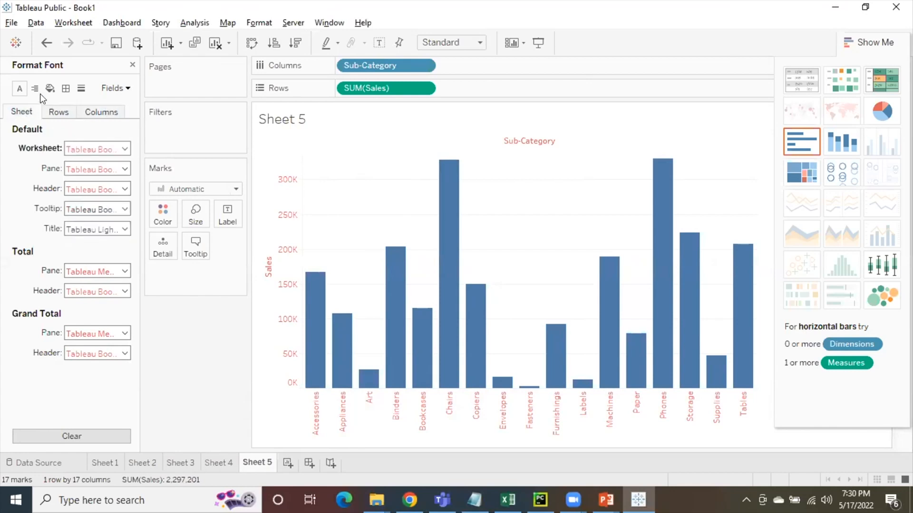
Open the shading settings and try worksheet background colors, ending with light blue.
left_click(53, 92)
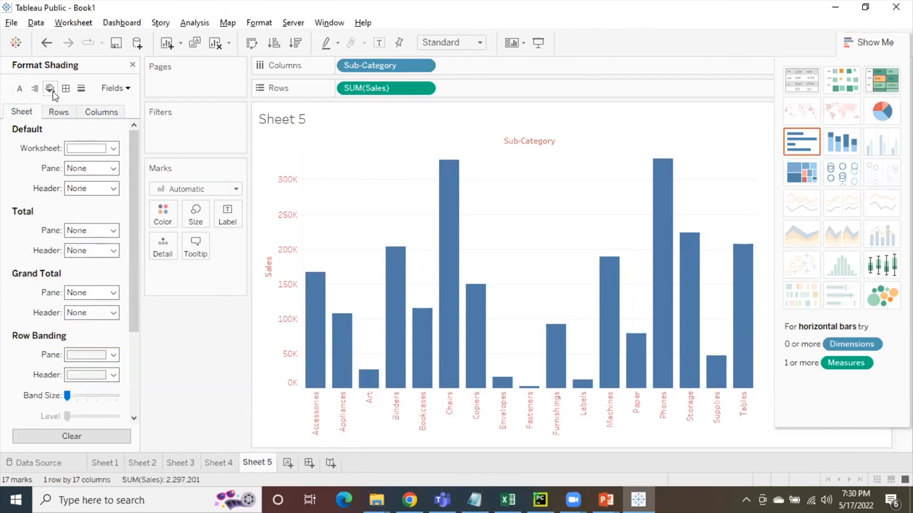
left_click(74, 145)
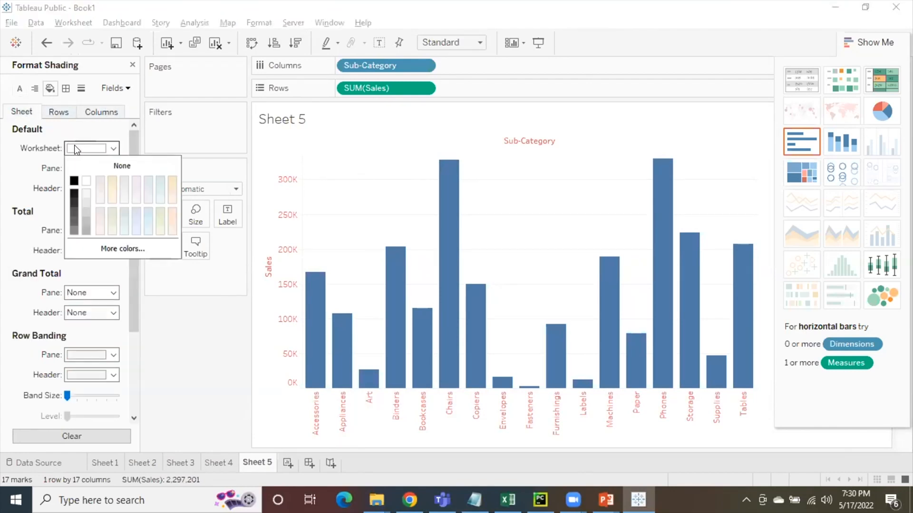
left_click(101, 197)
left_click(114, 186)
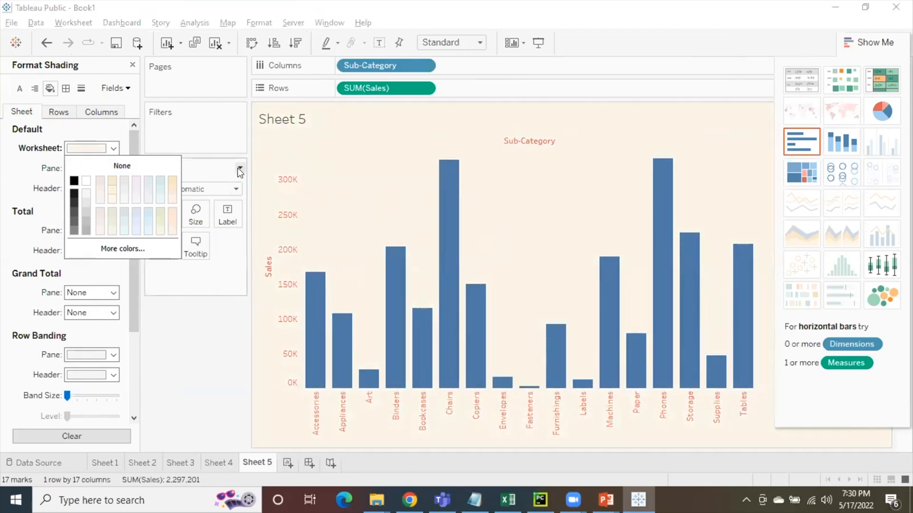
left_click(146, 215)
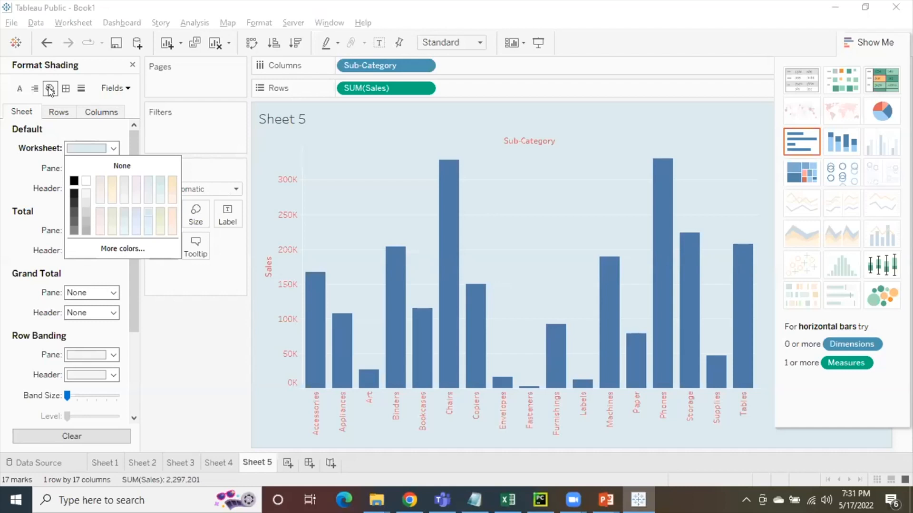
left_click(210, 257)
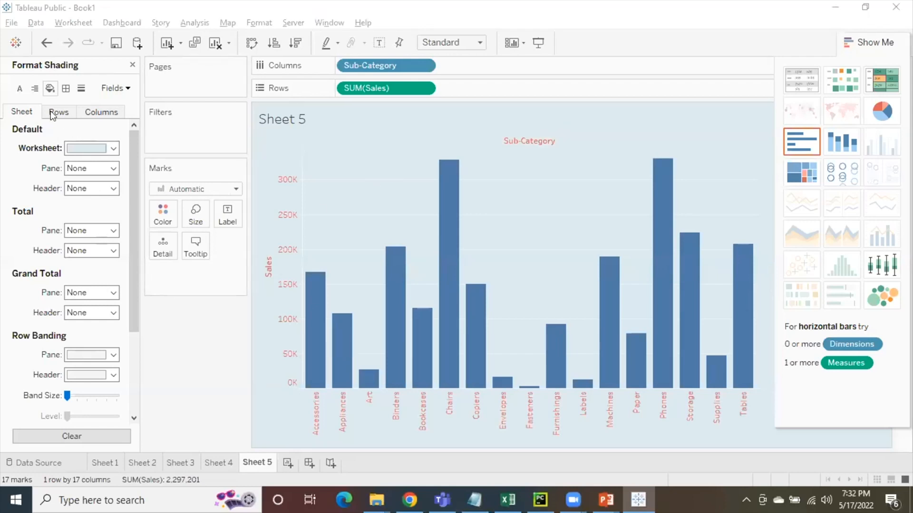
Set the worksheet shading to a pale pinkish gray and the header shading to a pale green.
left_click(99, 151)
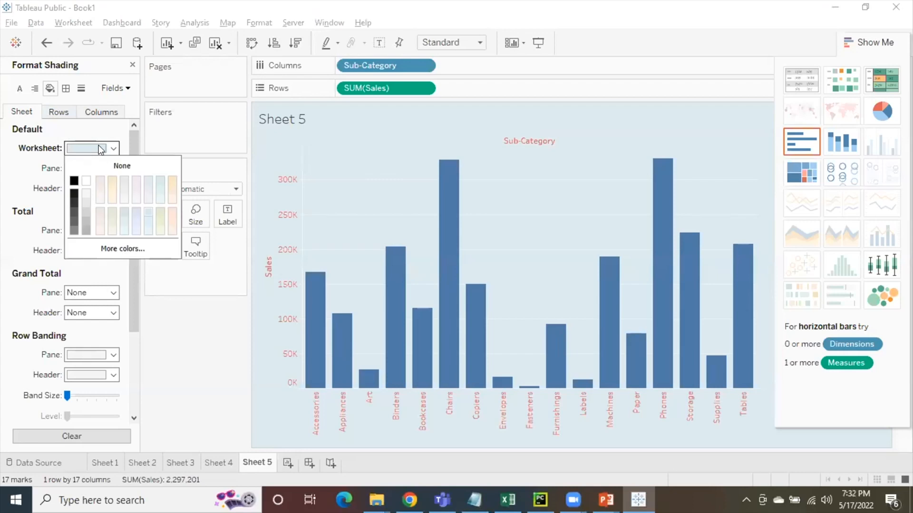
left_click(101, 188)
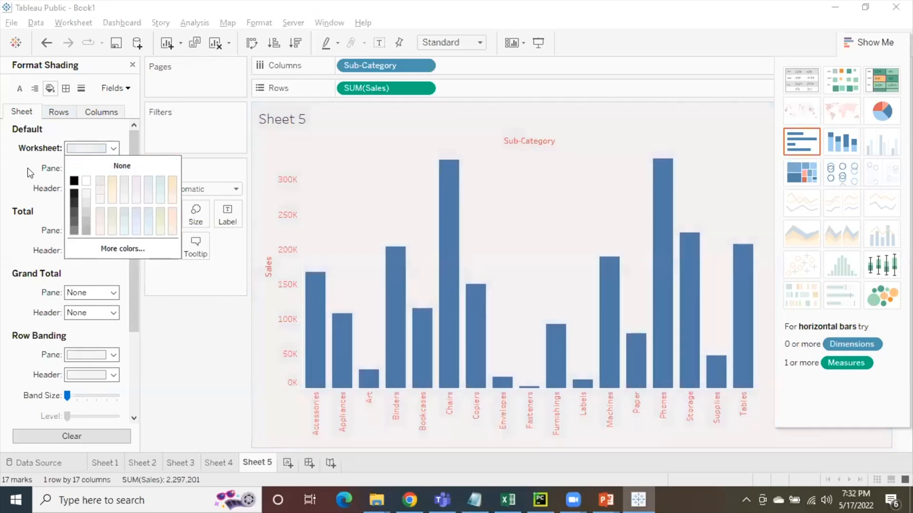
left_click(96, 190)
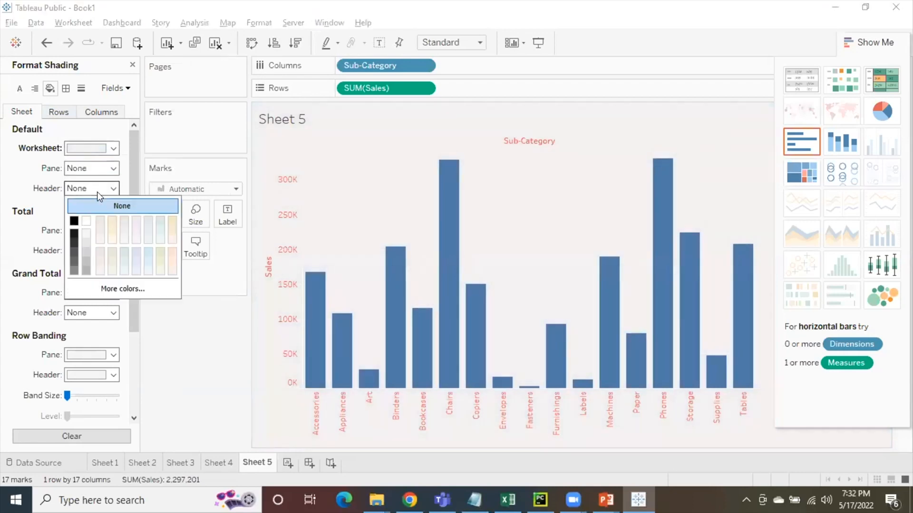
left_click(96, 217)
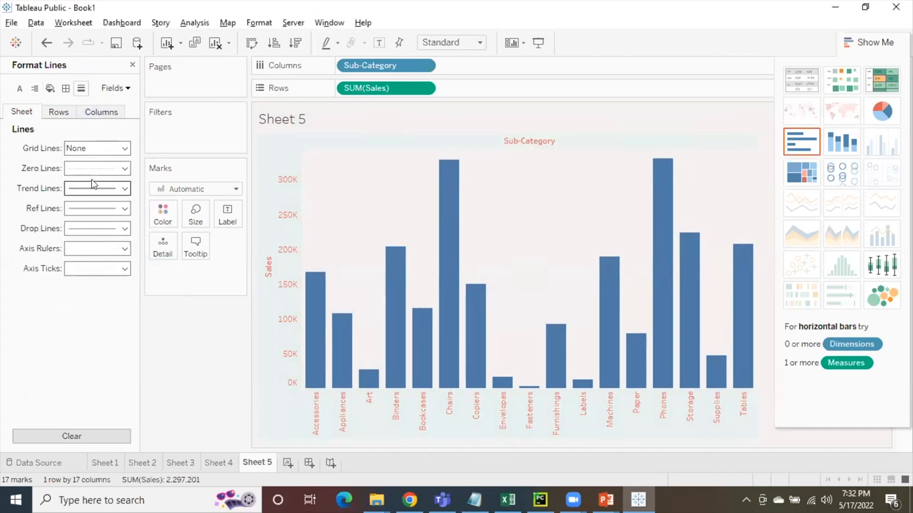
Try a dashed and a dotted line style for the sheet's grid lines.
left_click(98, 152)
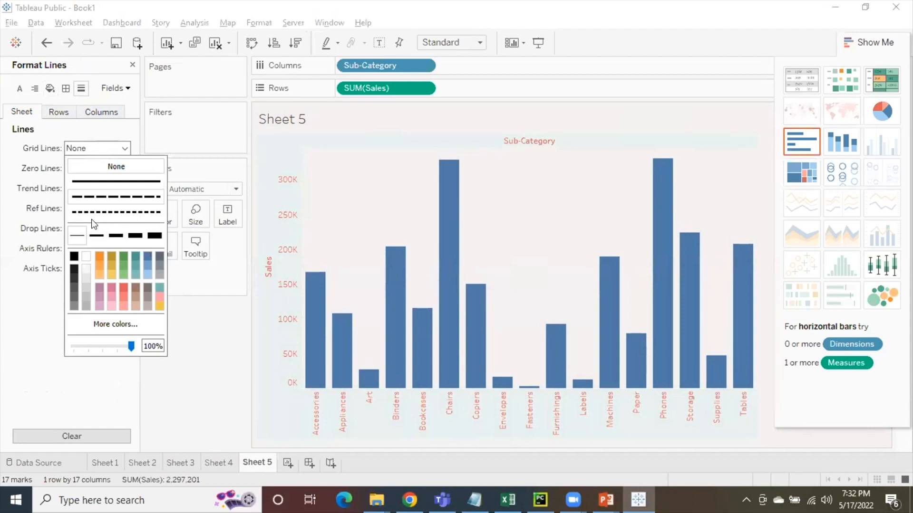
left_click(110, 197)
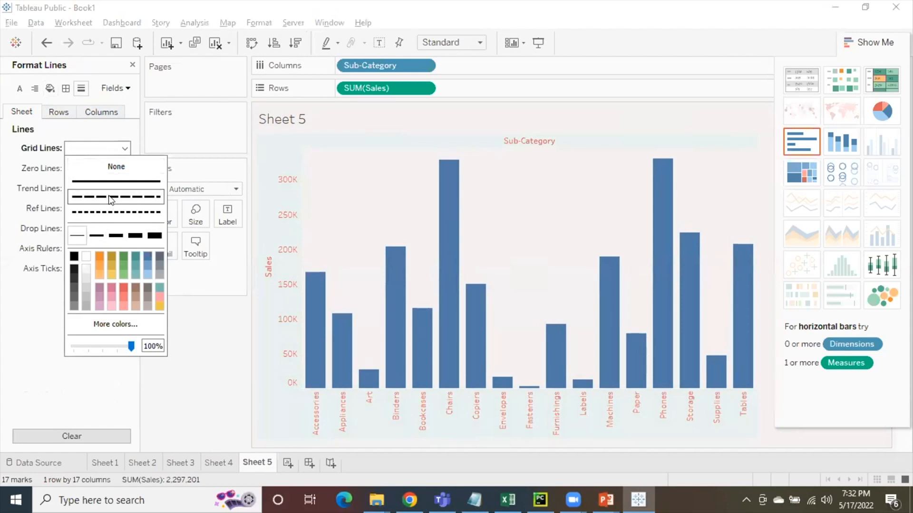
left_click(108, 208)
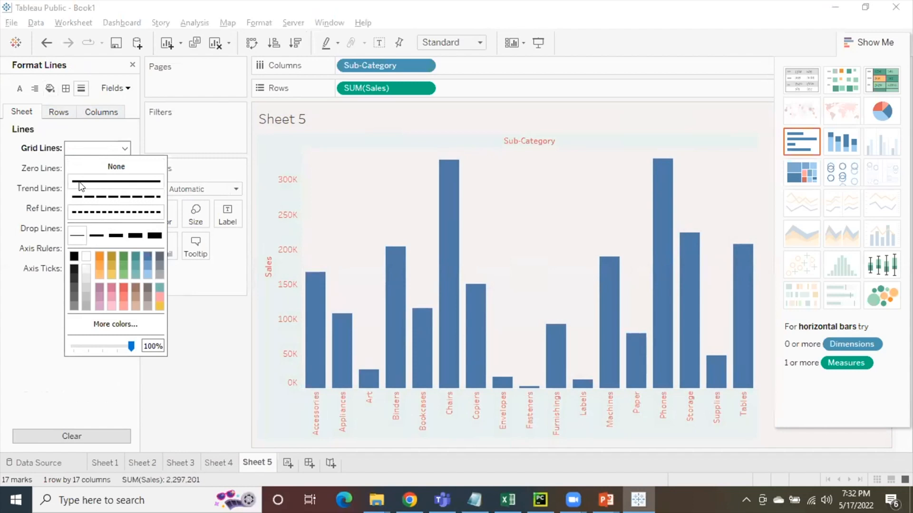
left_click(7, 179)
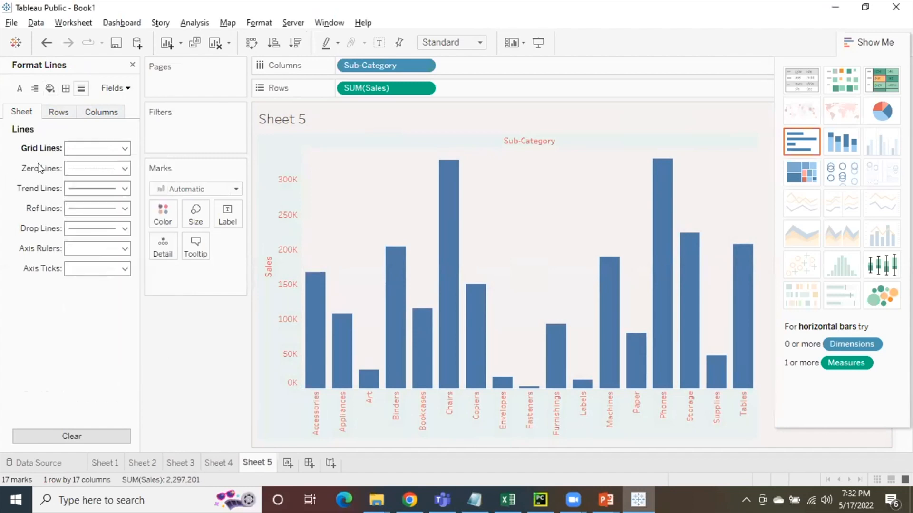
Set the sheet's zero lines to the second-thinnest line width.
left_click(80, 165)
left_click(87, 248)
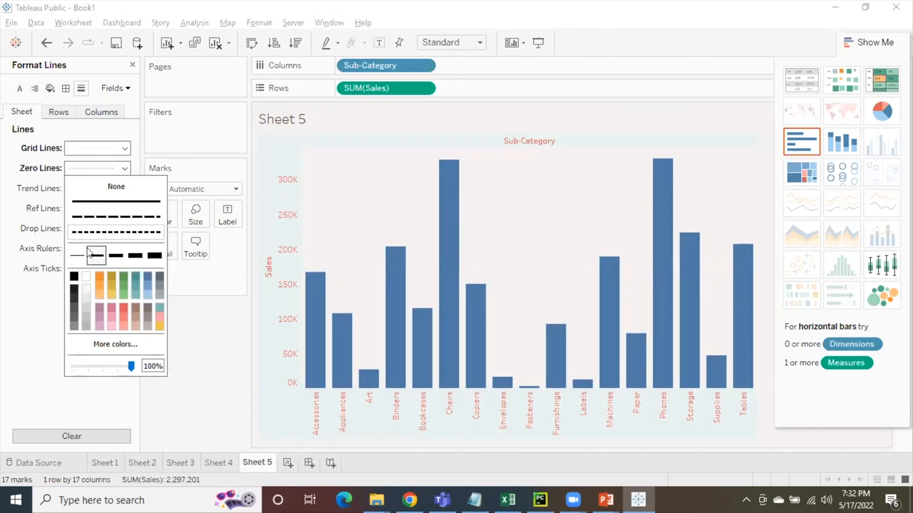
left_click(5, 328)
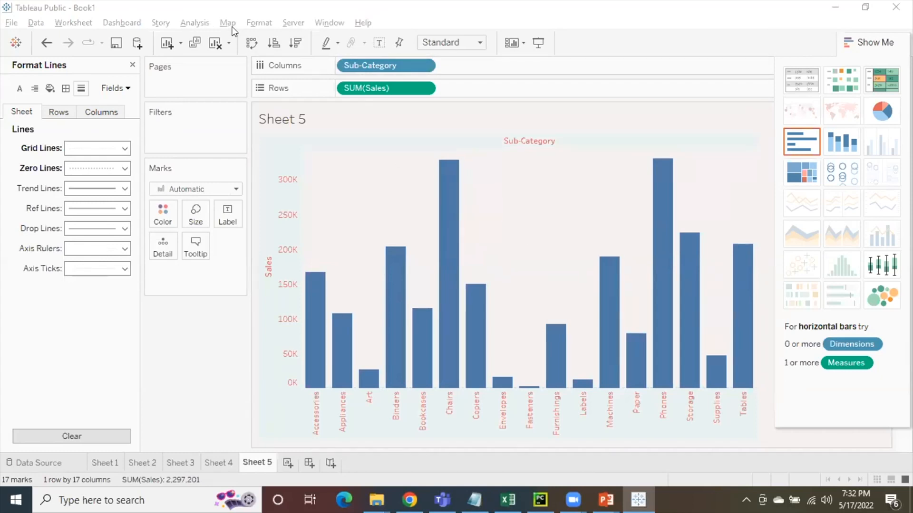
Make the chart's cells one step taller and one step shorter again using the cell size options.
left_click(259, 23)
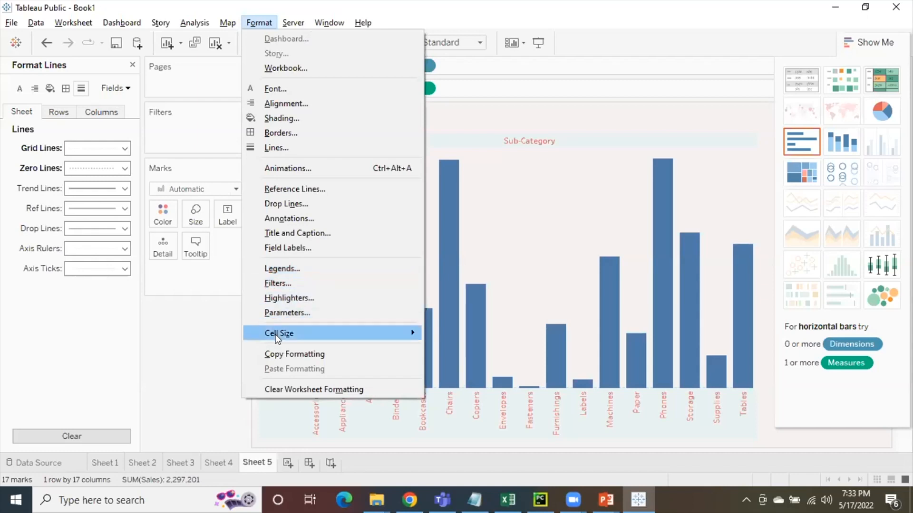
mouse_move(412, 332)
left_click(446, 336)
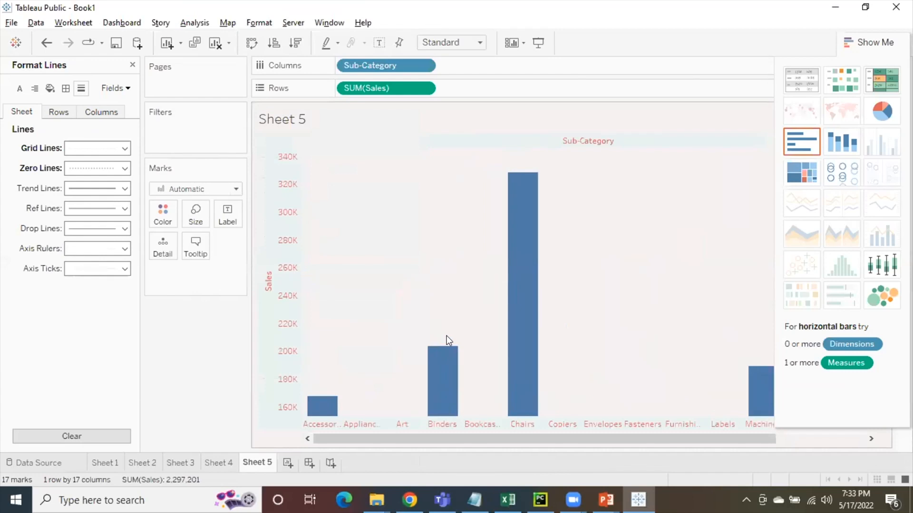
left_click(255, 25)
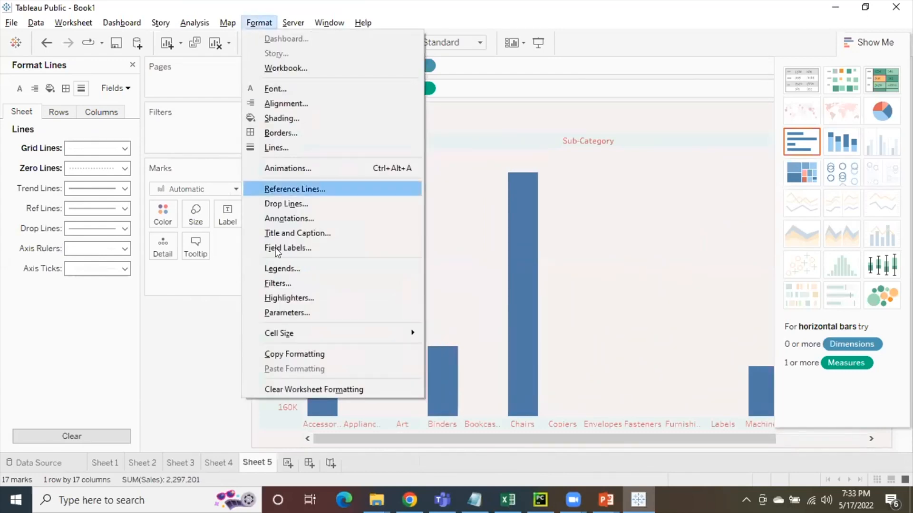
mouse_move(291, 329)
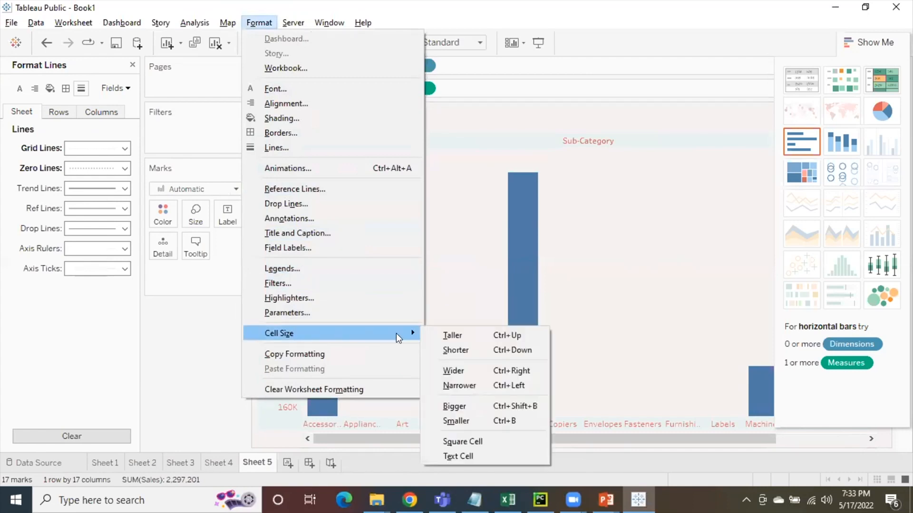
left_click(455, 351)
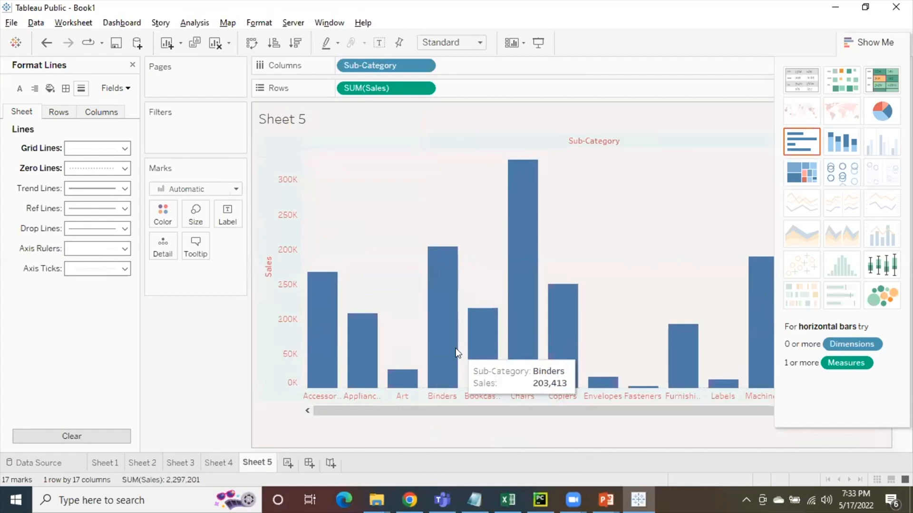
Make the chart's cells one step narrower.
left_click(259, 23)
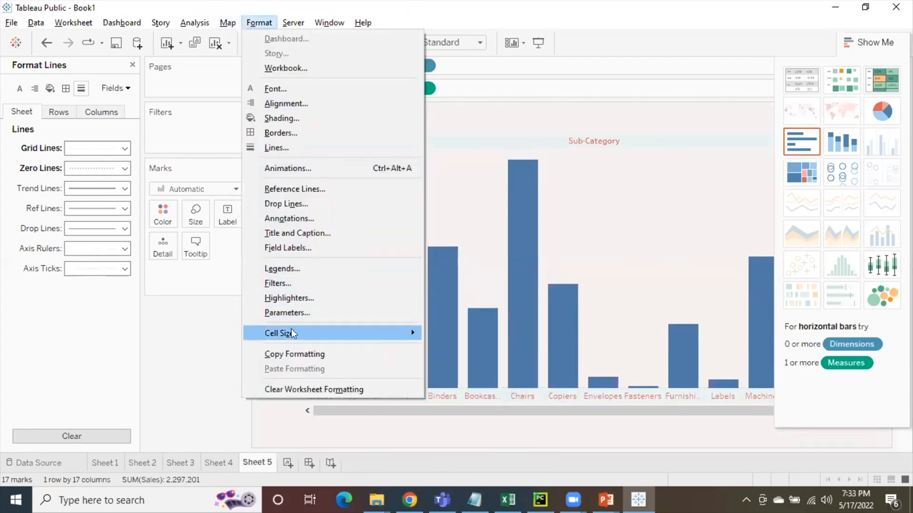
mouse_move(291, 329)
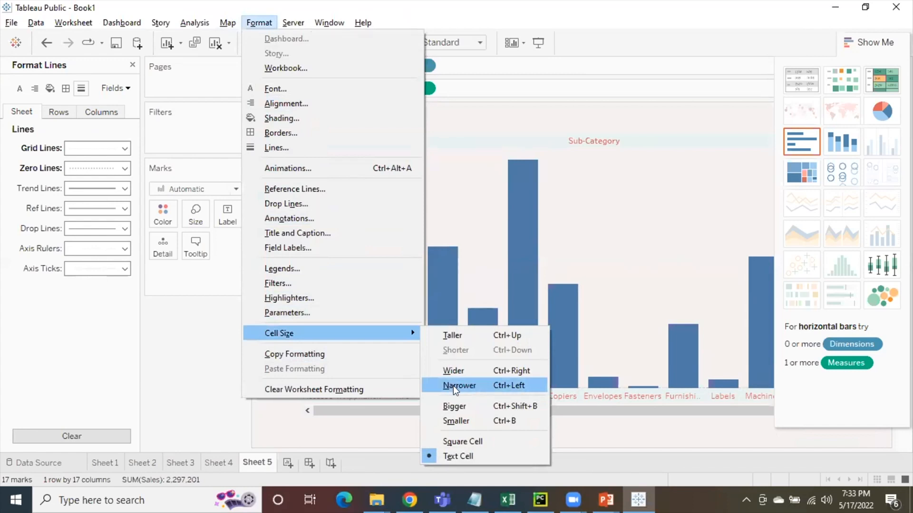
left_click(453, 386)
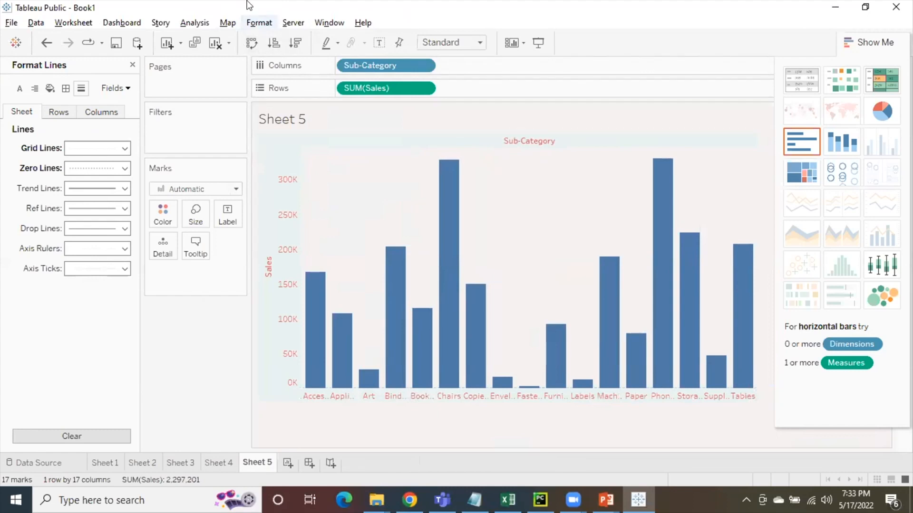
left_click(260, 27)
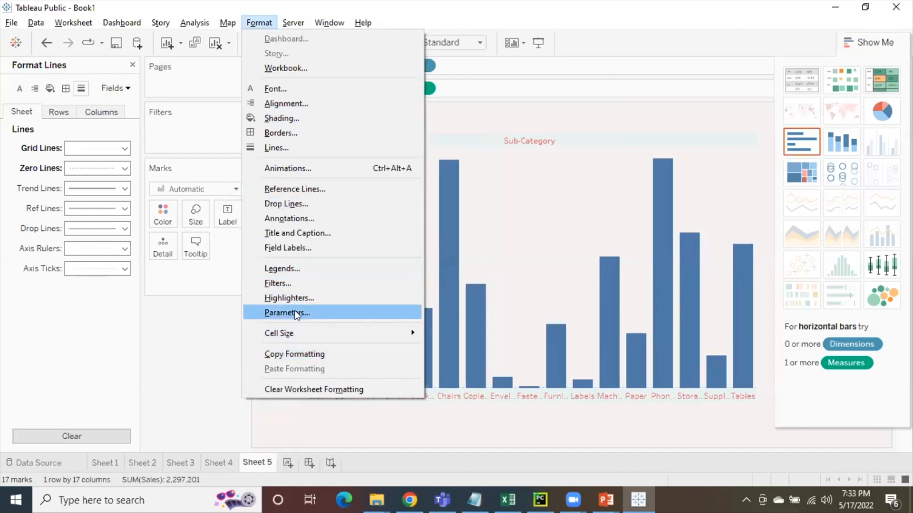
mouse_move(287, 335)
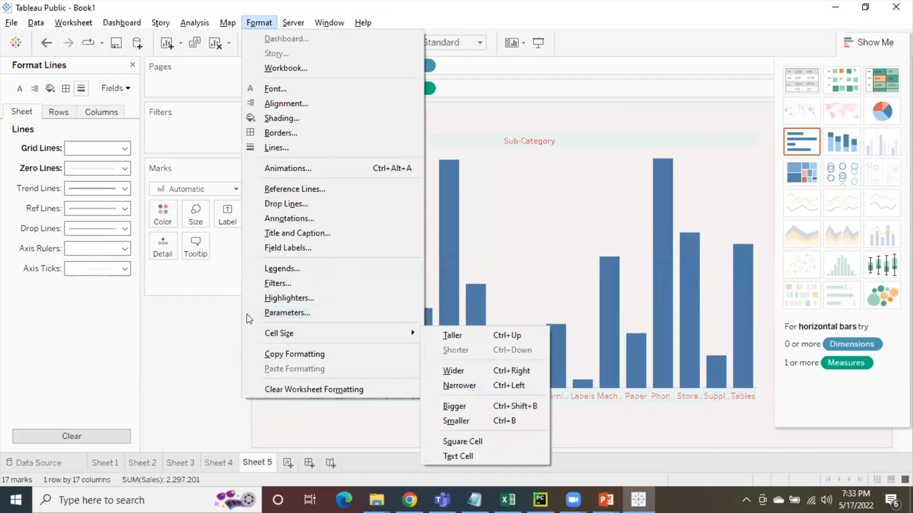
key("Escape")
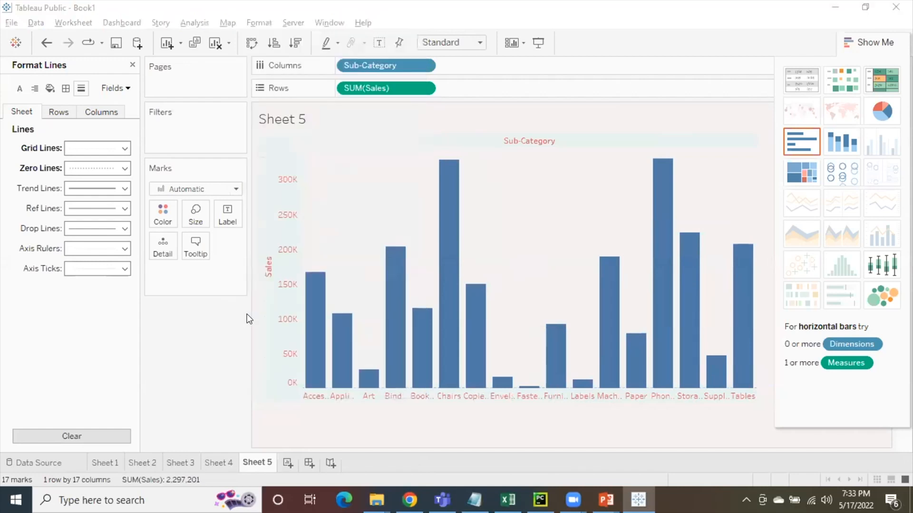
left_click(259, 22)
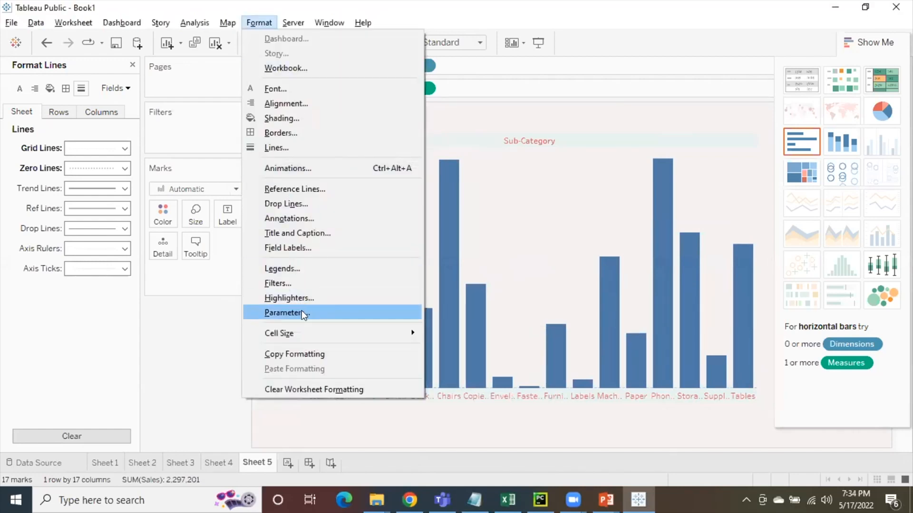
mouse_move(356, 334)
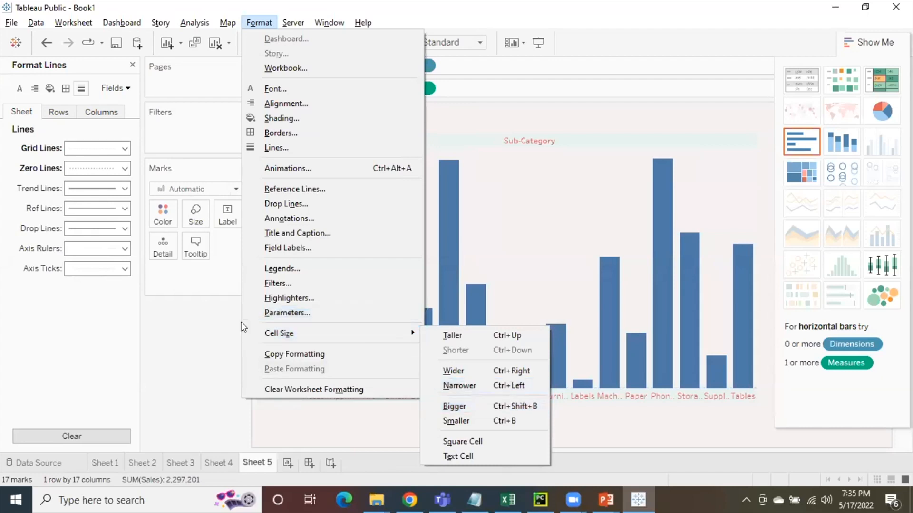
left_click(447, 199)
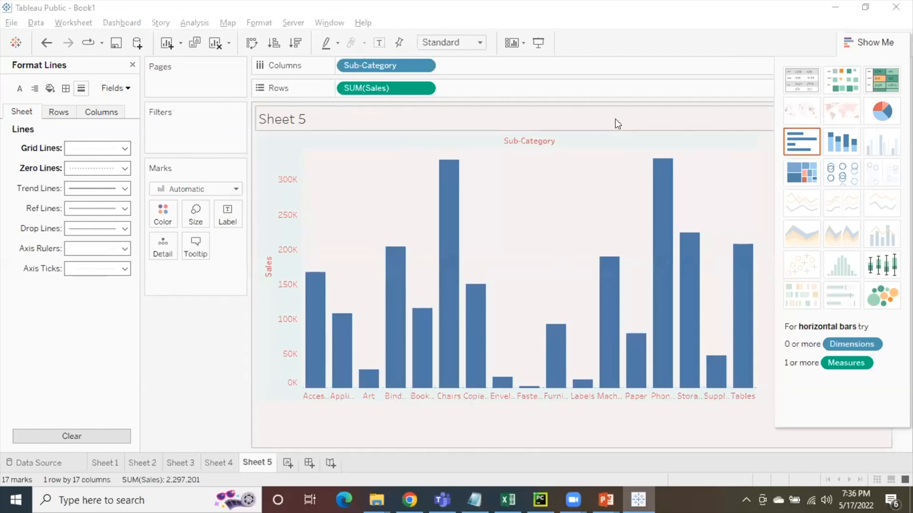
mouse_move(596, 262)
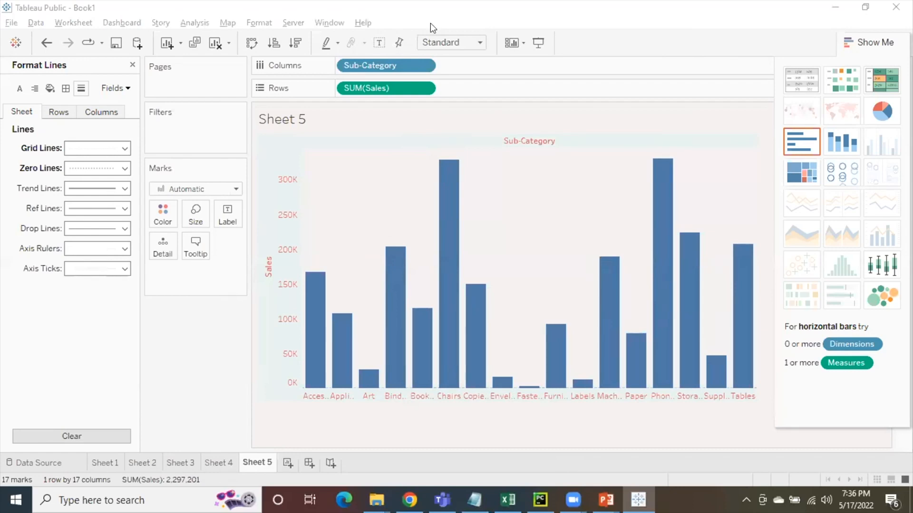
Format the sheet's grid lines as dashed, dark gray-brown lines with the second-thickest width.
left_click(264, 23)
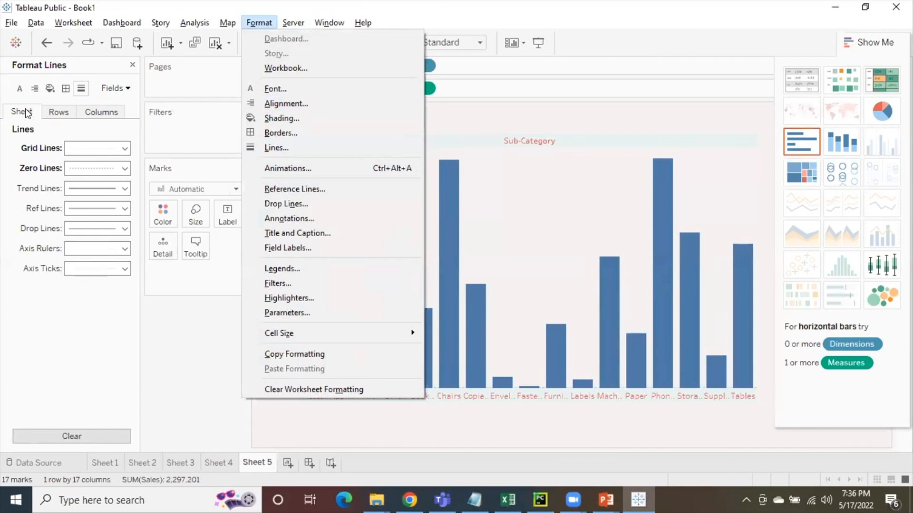
left_click(138, 122)
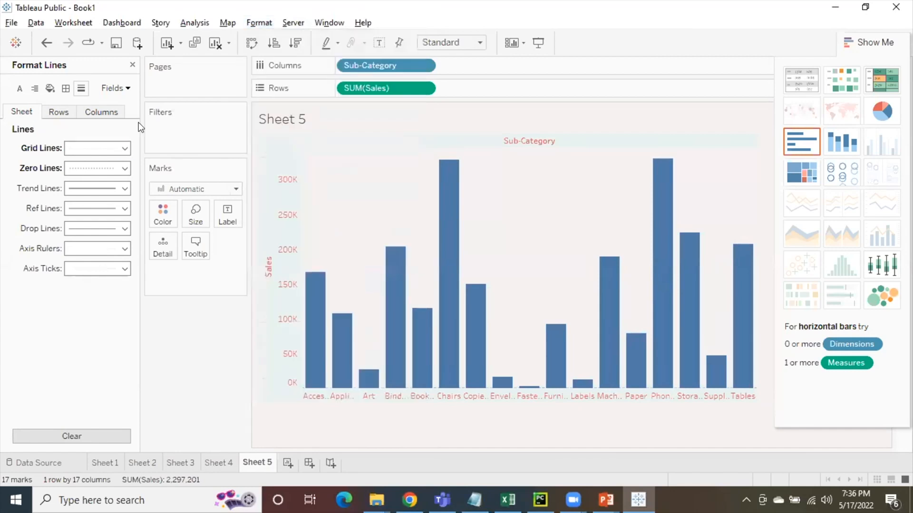
left_click(114, 147)
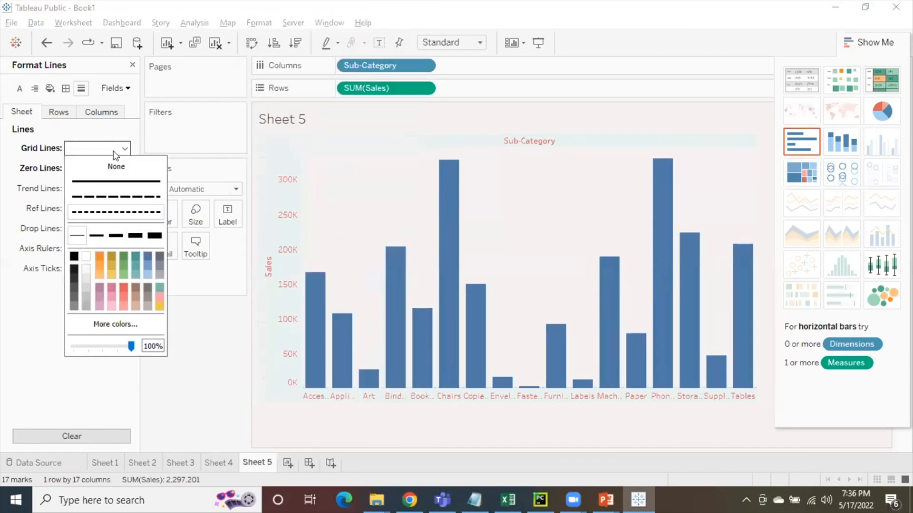
left_click(130, 199)
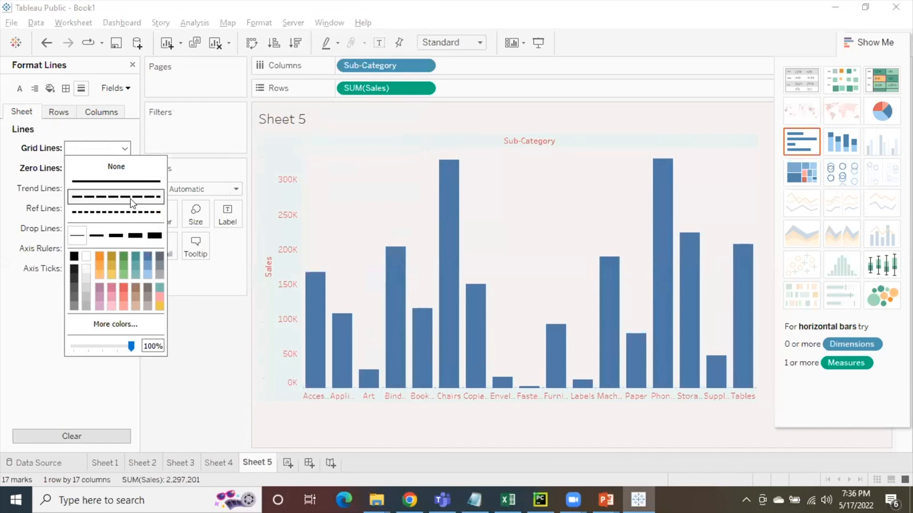
left_click(145, 291)
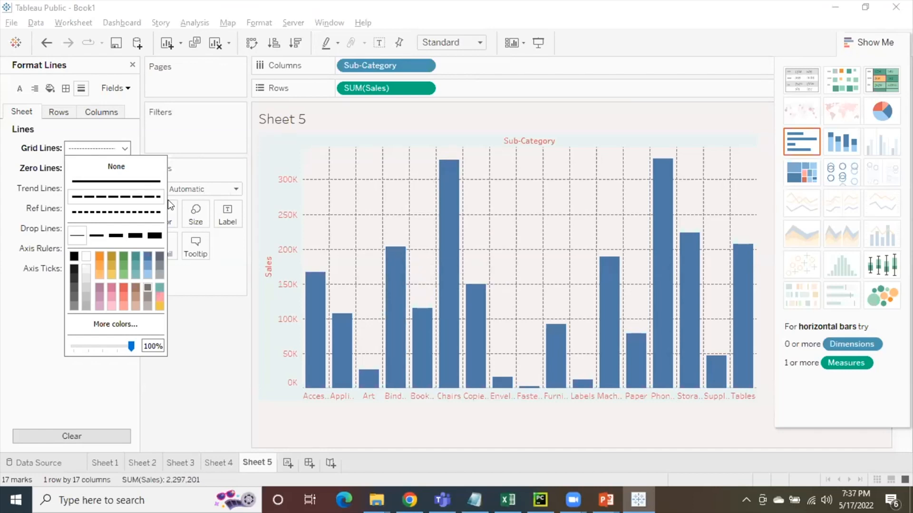
left_click(136, 235)
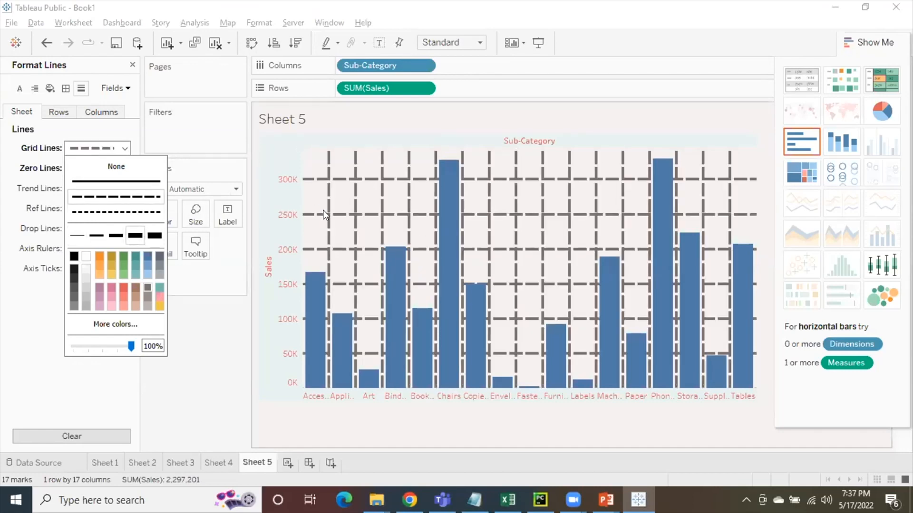
left_click(455, 265)
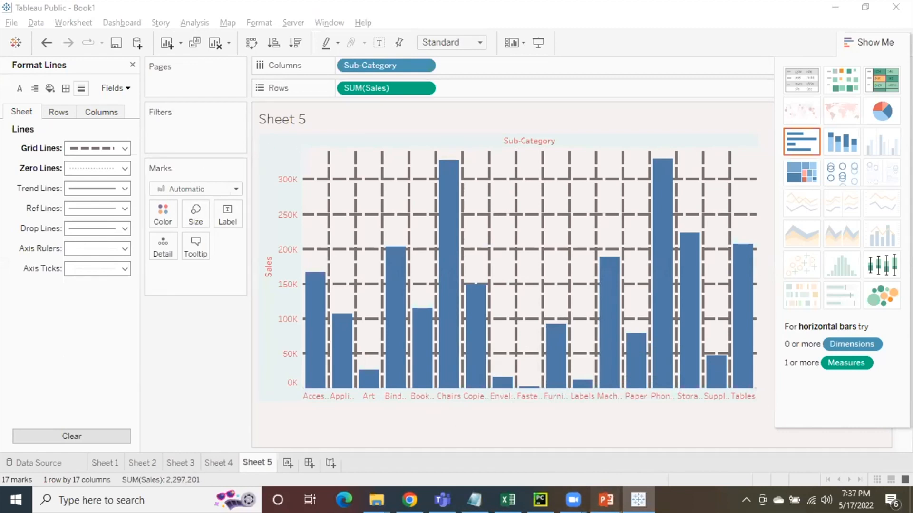
Switch to the PowerPoint slide show with the Formatting Data slide.
mouse_move(606, 500)
left_click(635, 448)
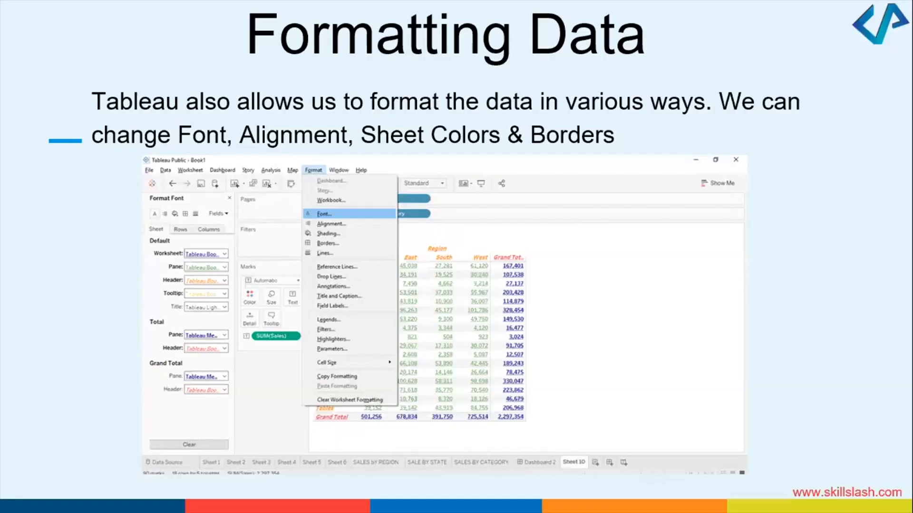
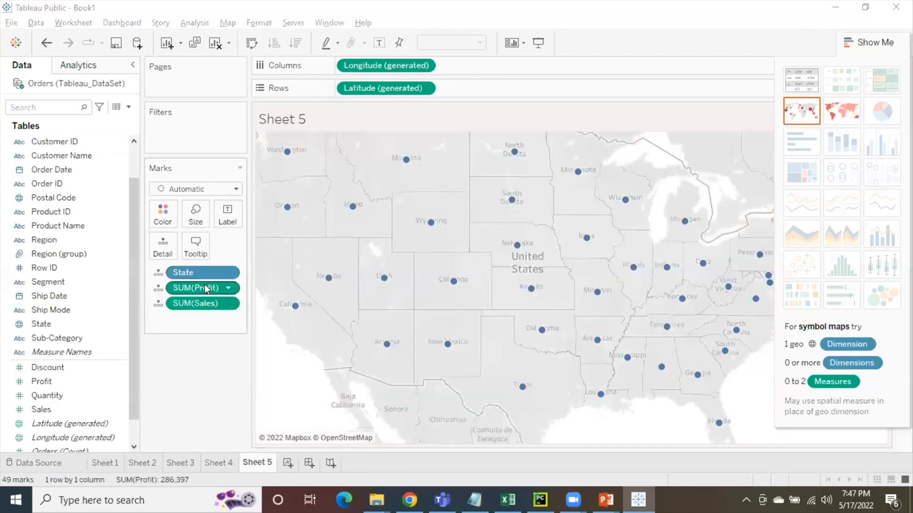
Remove Profit from the map's marks and rebuild the detail with Sales followed by State.
left_click_drag(198, 298, 102, 296)
left_click_drag(174, 273, 38, 333)
left_click_drag(45, 414, 166, 269)
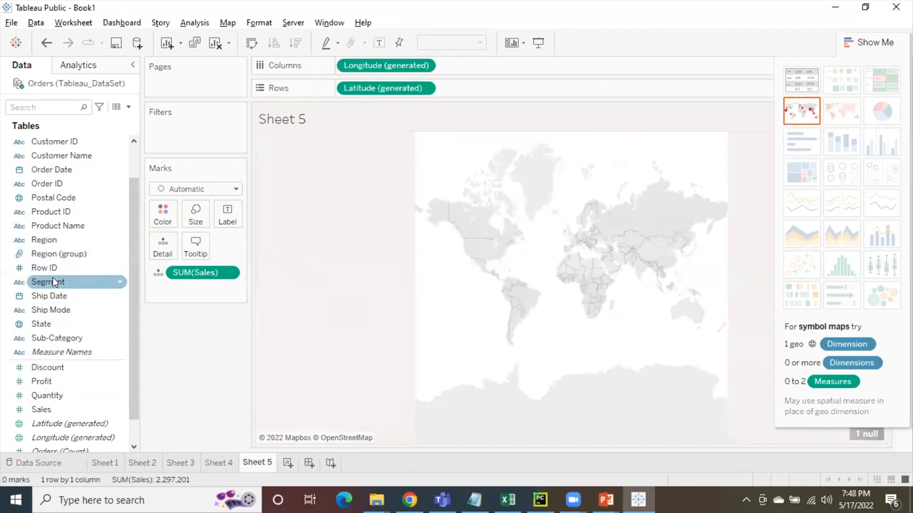
left_click_drag(40, 323, 178, 283)
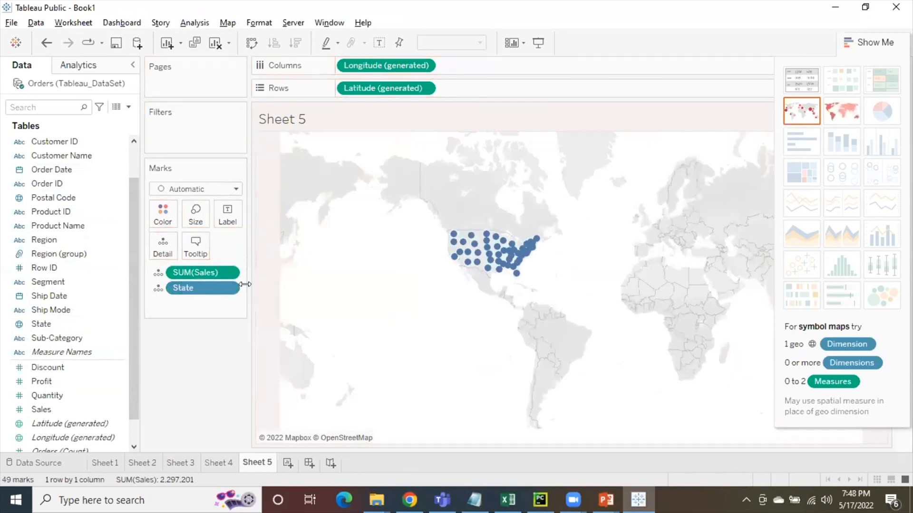
Check the sales details of individual states such as Wyoming, Utah and Montana on the map.
mouse_move(428, 223)
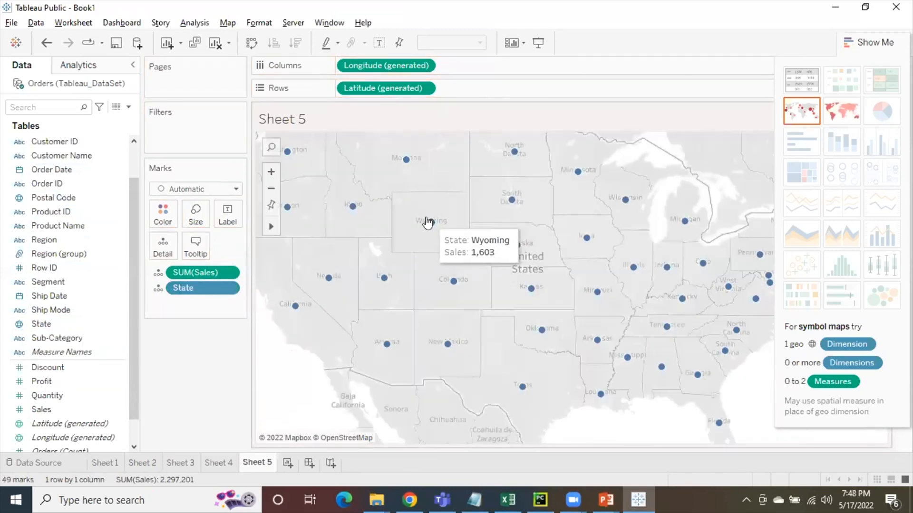
mouse_move(383, 280)
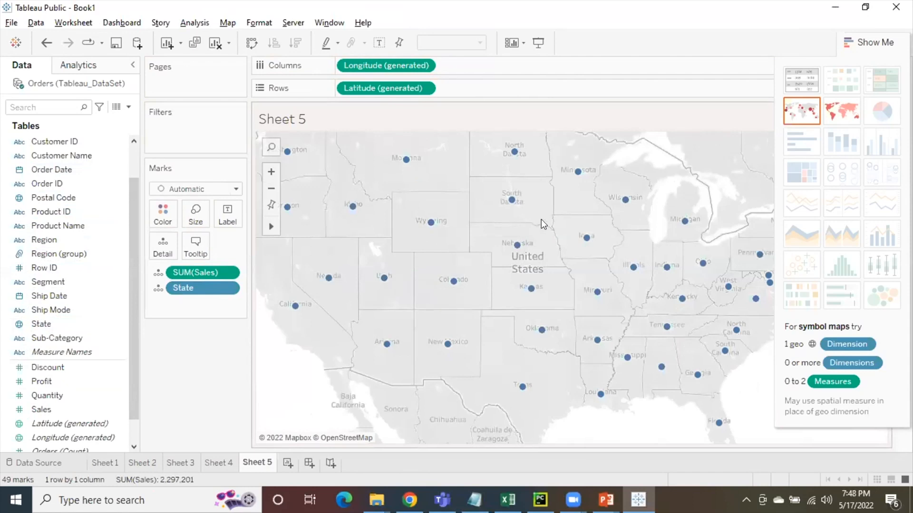
mouse_move(405, 162)
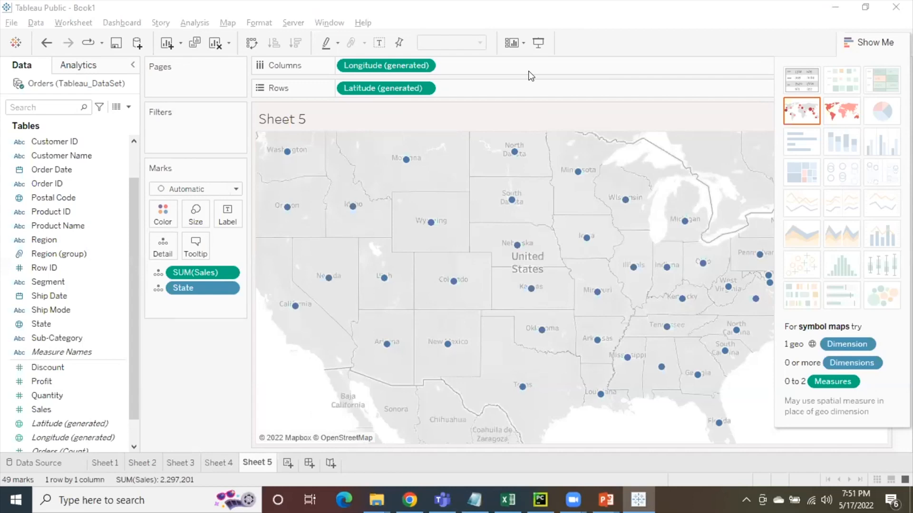
Add Profit and a second State to the detail marks of the Sheet 5 map.
left_click(40, 381)
left_click_drag(40, 381, 159, 303)
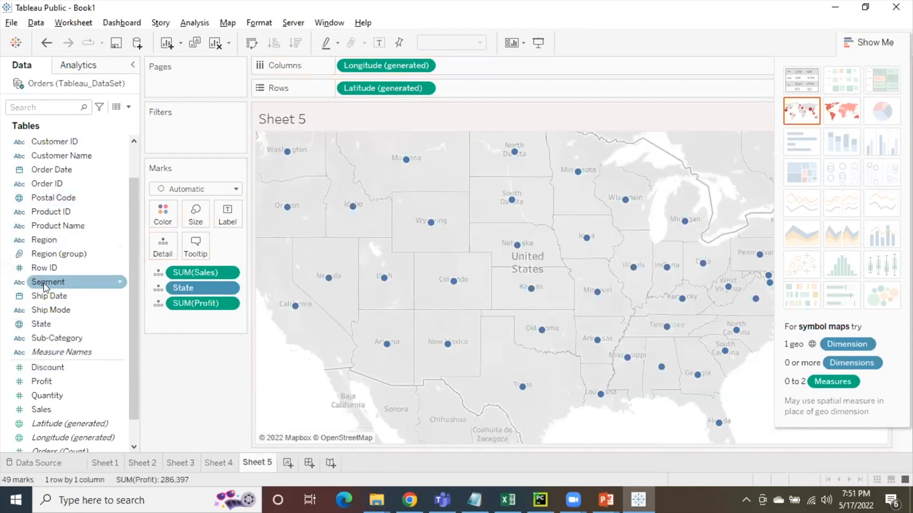
left_click_drag(90, 323, 179, 324)
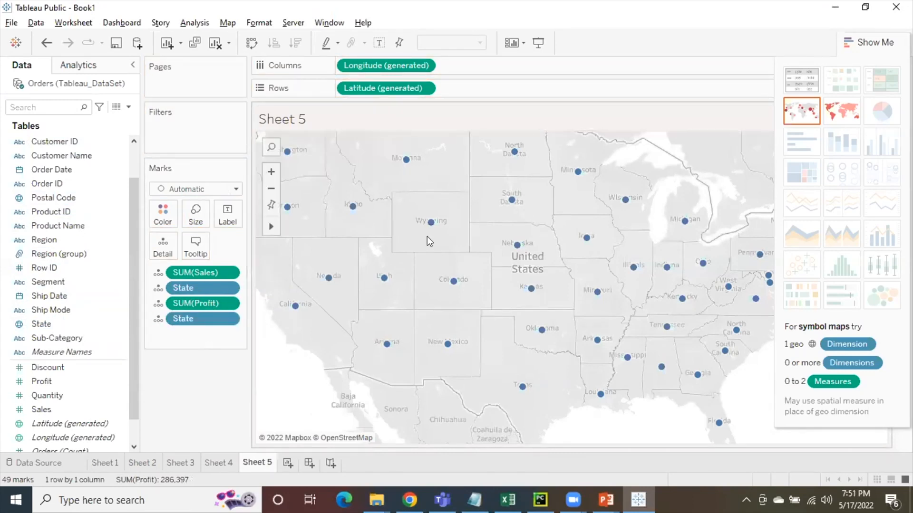
mouse_move(428, 229)
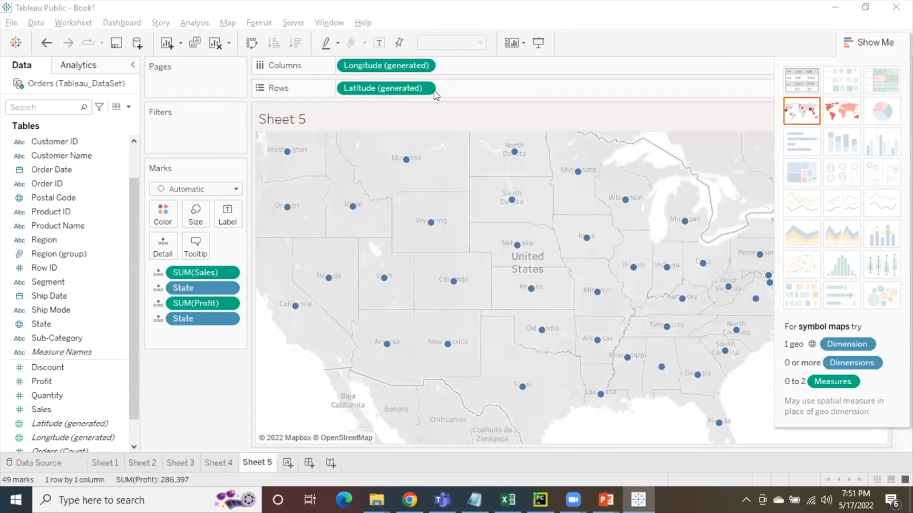
Create a new worksheet, find the Longitude (generated) field by searching LONGIT, and place it on Columns.
left_click(287, 463)
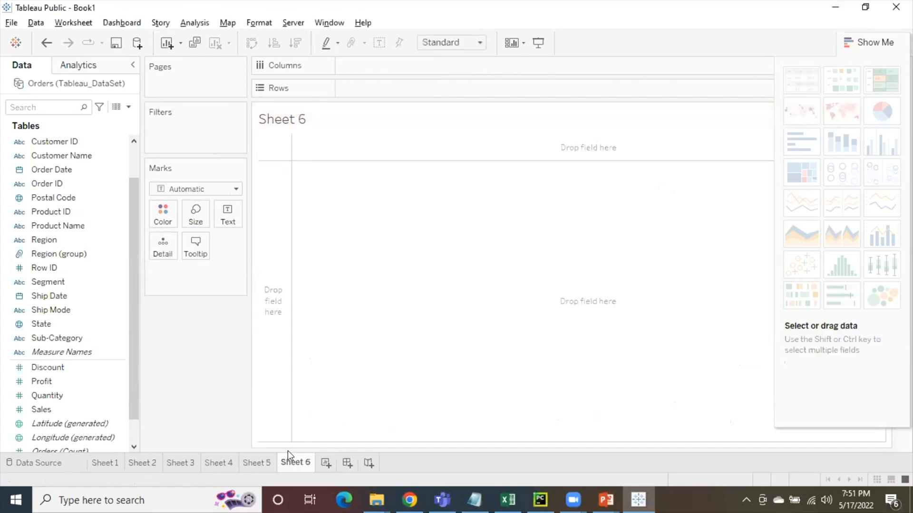
left_click(263, 464)
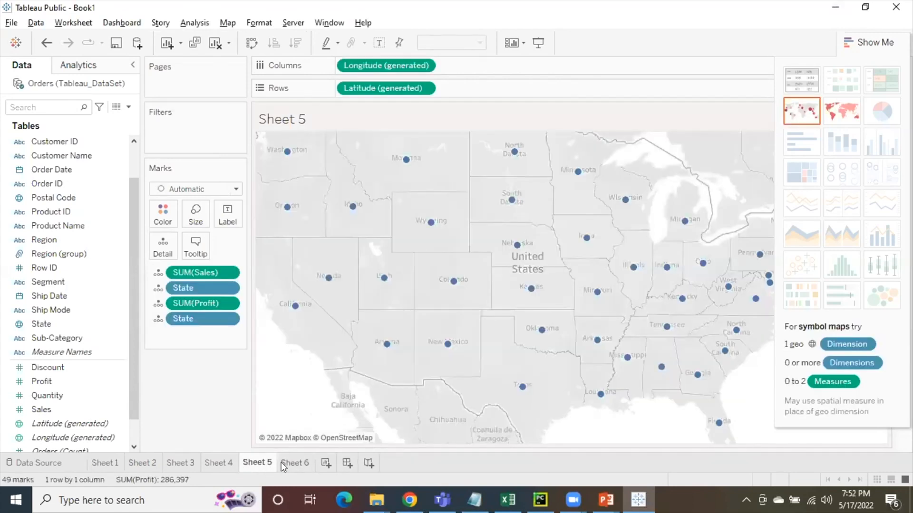
left_click(284, 462)
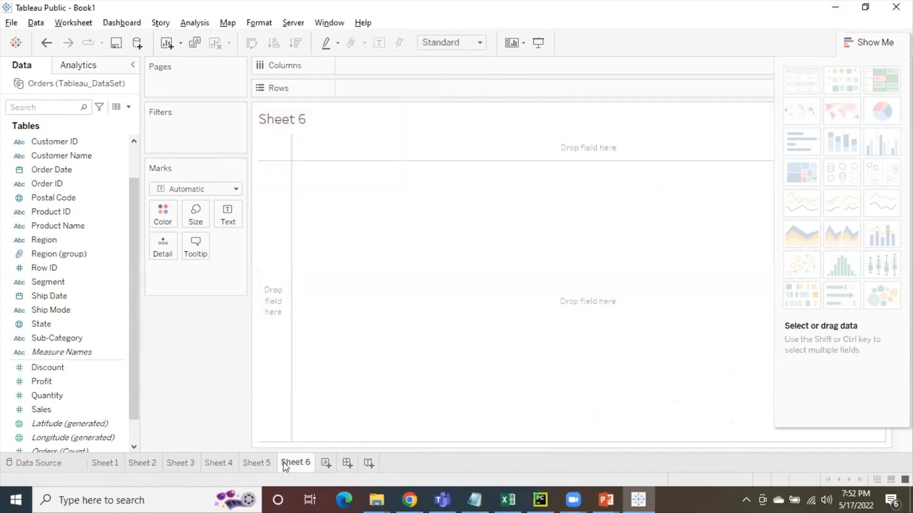
left_click(38, 105)
type("LONGI")
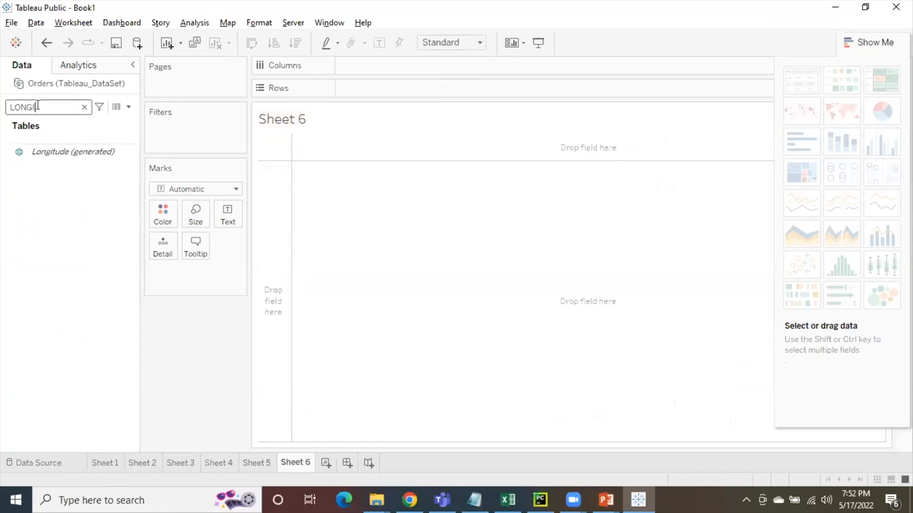
type("T")
left_click_drag(61, 150, 371, 66)
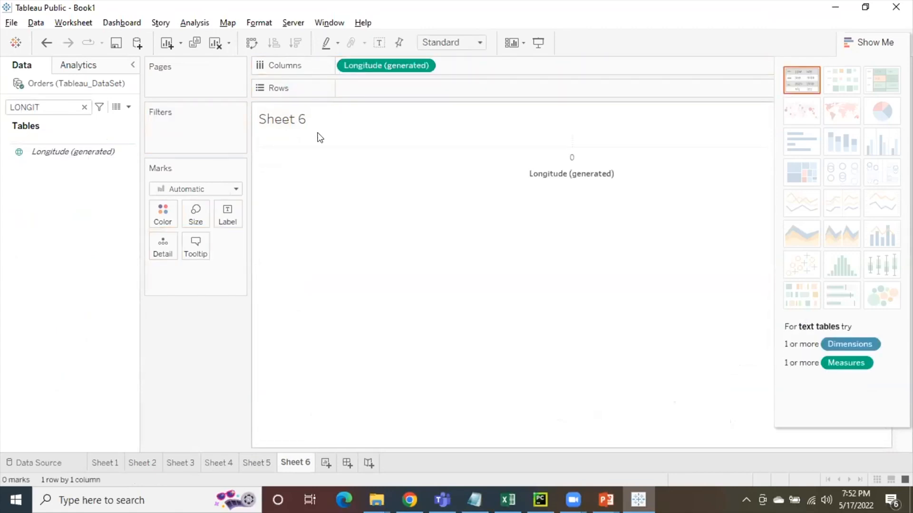
Find the Latitude (generated) field by searching LATITU, place it on Rows, and clear the field search.
left_click_drag(36, 108, 0, 110)
double_click(1, 110)
key("BackSpace")
type("LATITU")
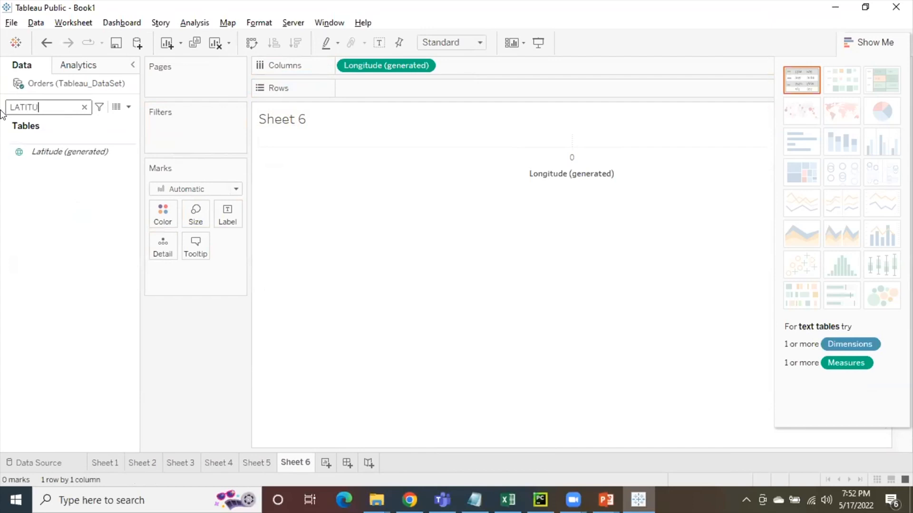
left_click_drag(69, 152, 376, 89)
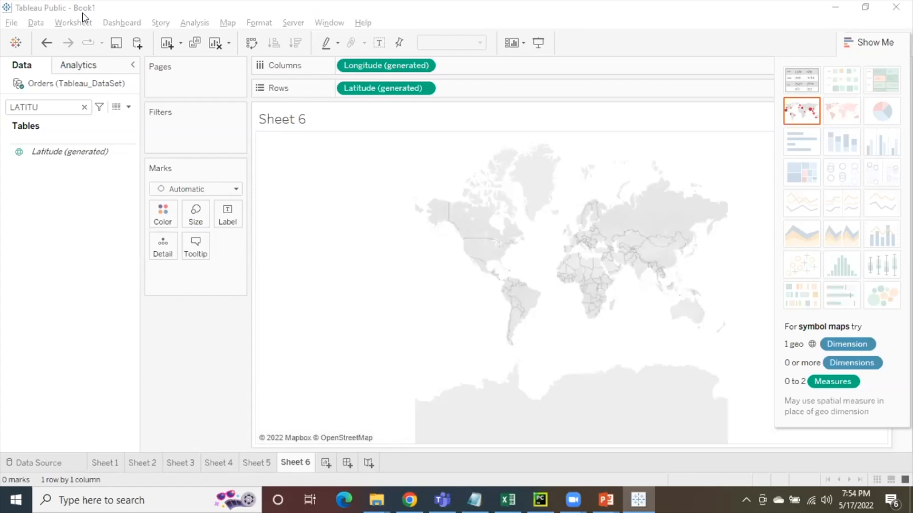
left_click(84, 106)
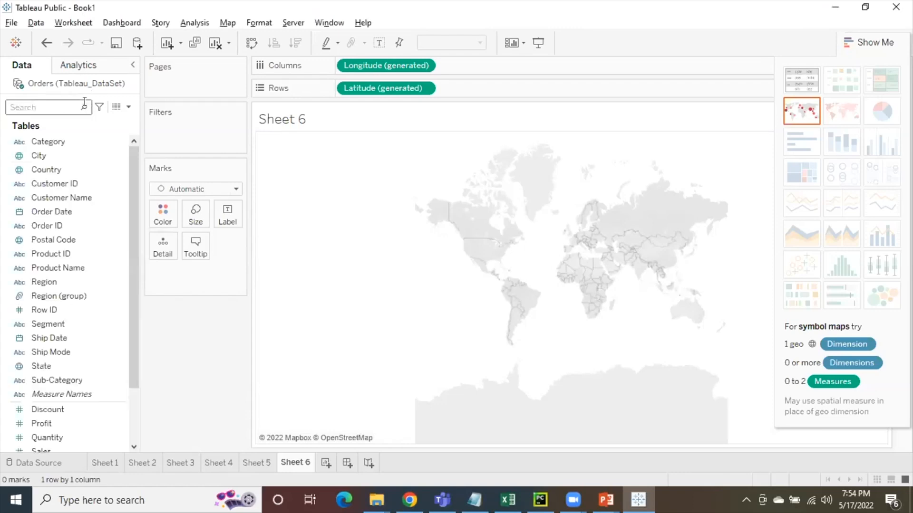
Review the Maps slide in the PowerPoint slide show and return to Tableau's Sheet 6.
key("alt+Tab")
key("alt+Tab")
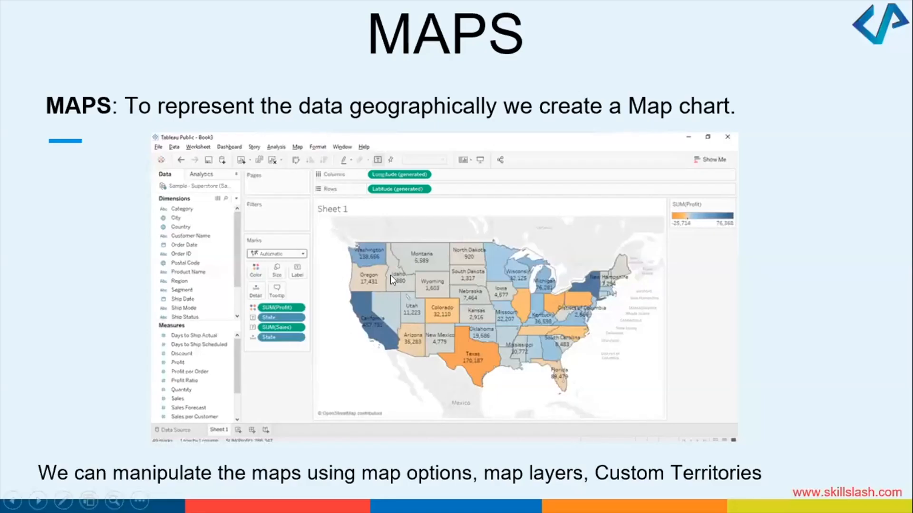
key("alt+Tab")
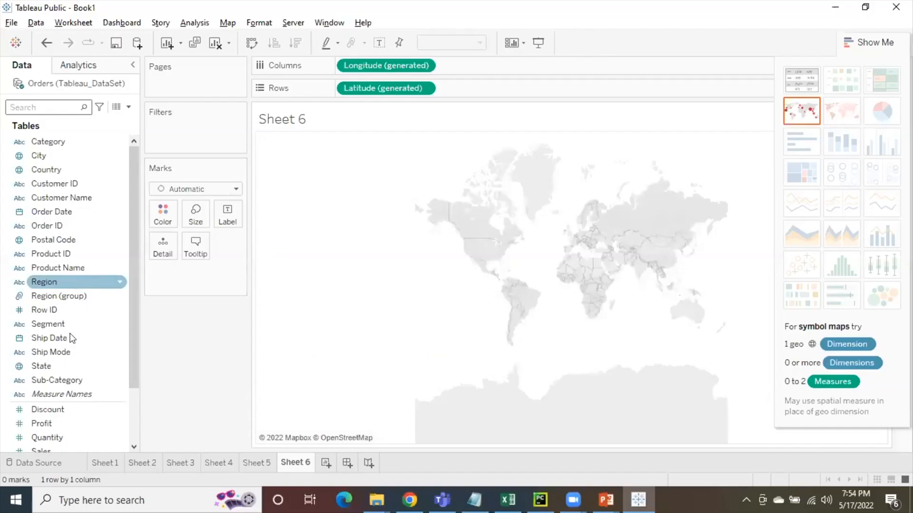
Add Sales aggregated as SUM(Sales), followed by State, to the marks of the Sheet 6 map.
left_click_drag(51, 446, 168, 268)
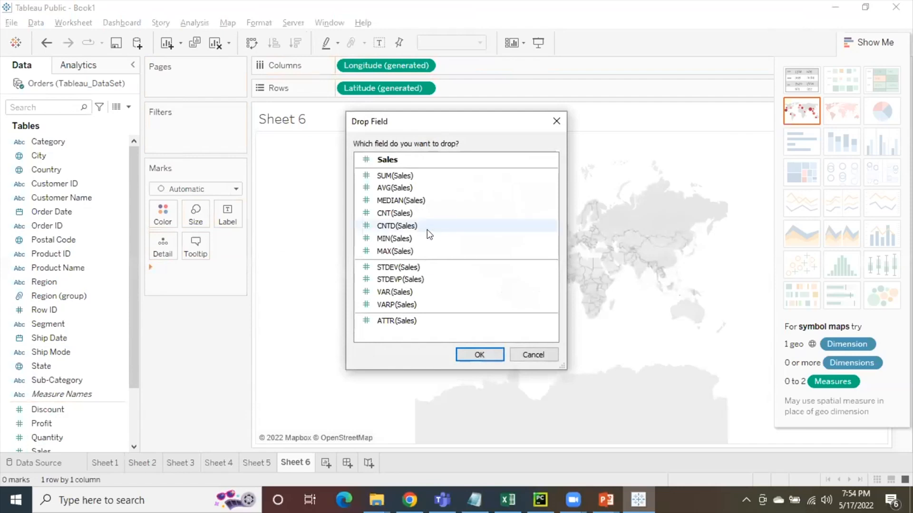
left_click(422, 177)
left_click(469, 350)
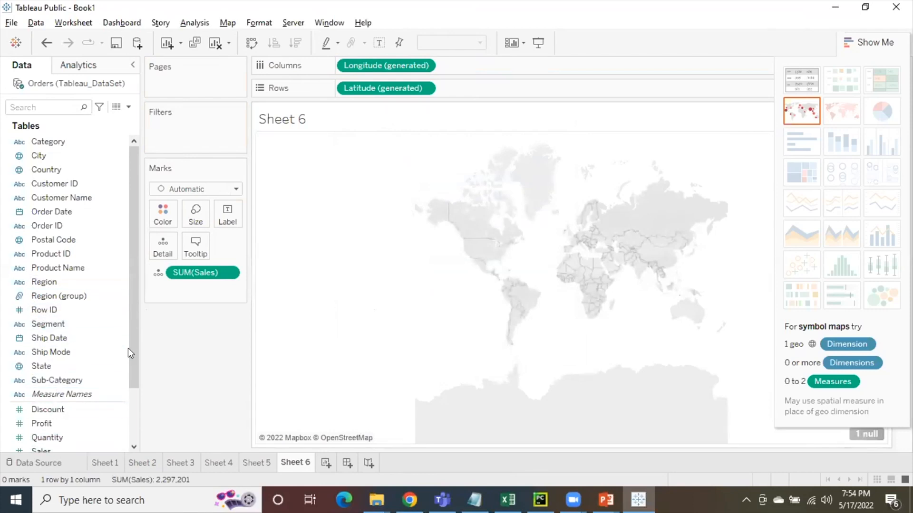
left_click_drag(133, 339, 133, 353)
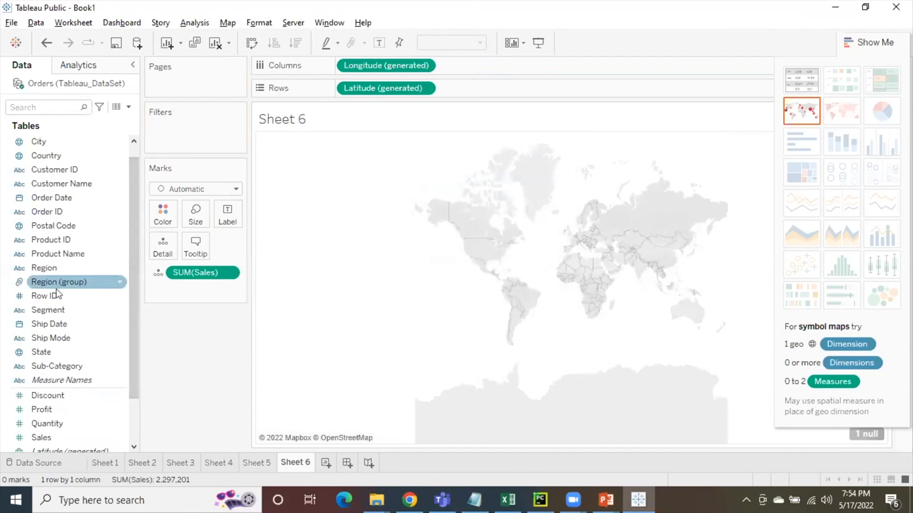
mouse_move(48, 353)
left_mouse_down()
mouse_move(173, 361)
mouse_move(173, 292)
left_mouse_up()
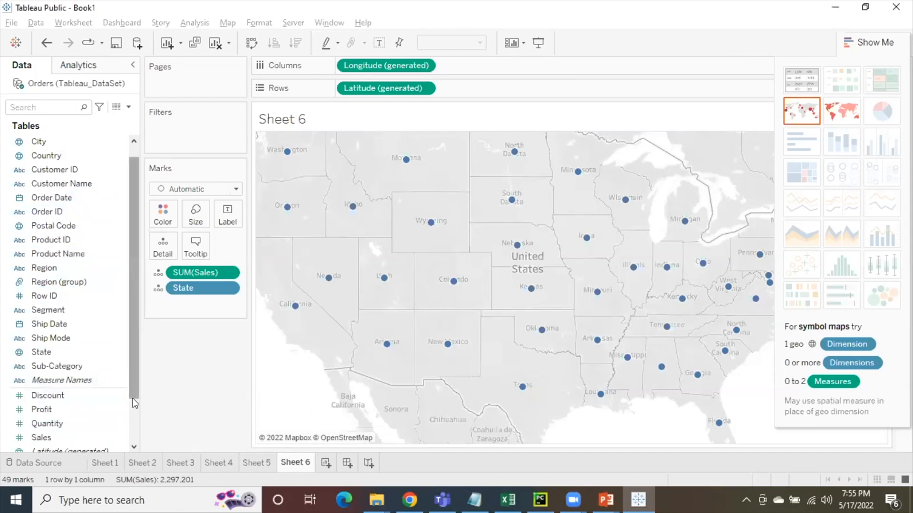
Add Profit and a second State to the Sheet 6 map's marks and check Utah's details.
scroll(133, 398, "down", 2)
left_click_drag(54, 382, 178, 301)
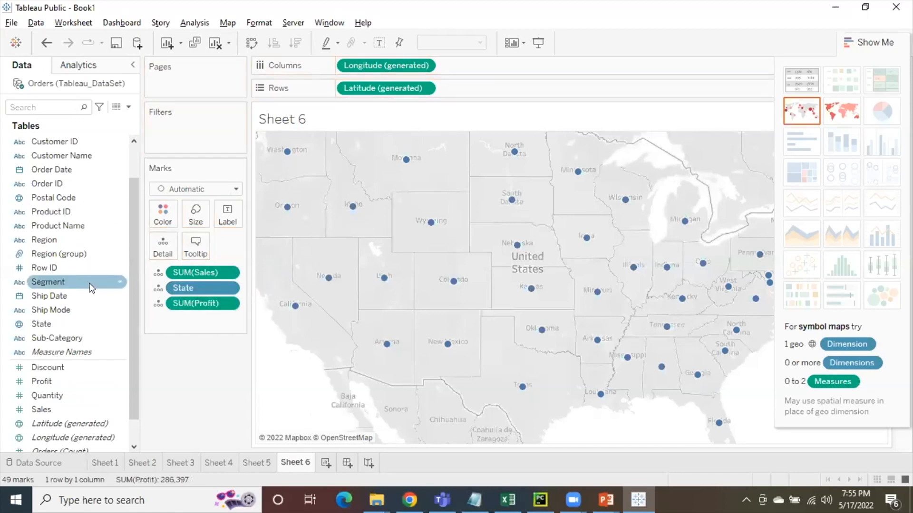
left_click_drag(58, 325, 176, 324)
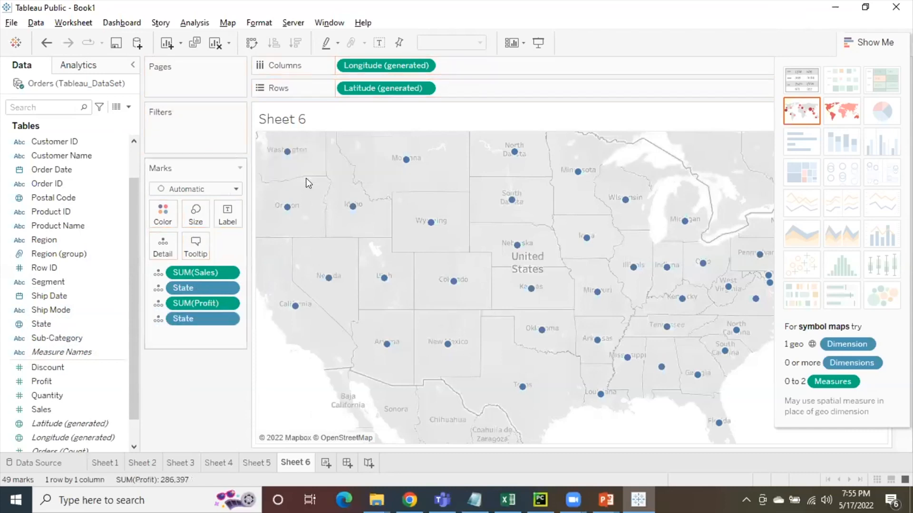
mouse_move(351, 207)
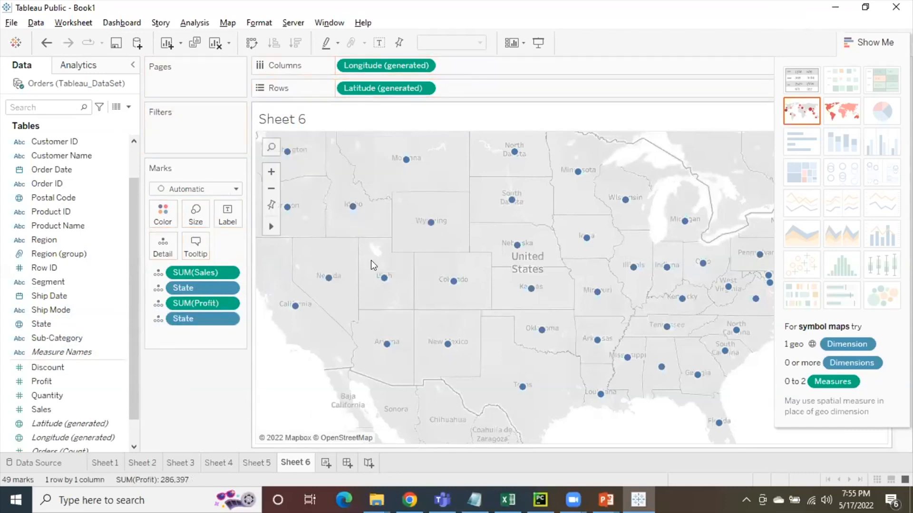
mouse_move(383, 280)
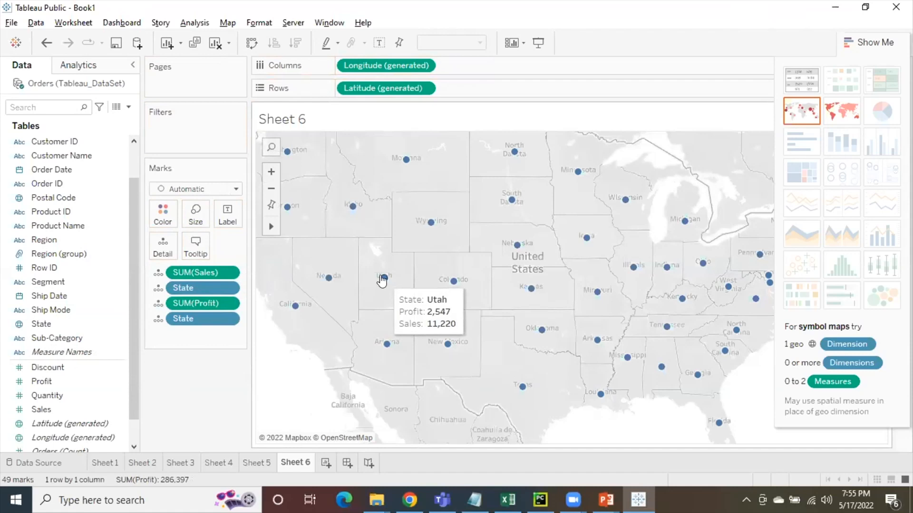